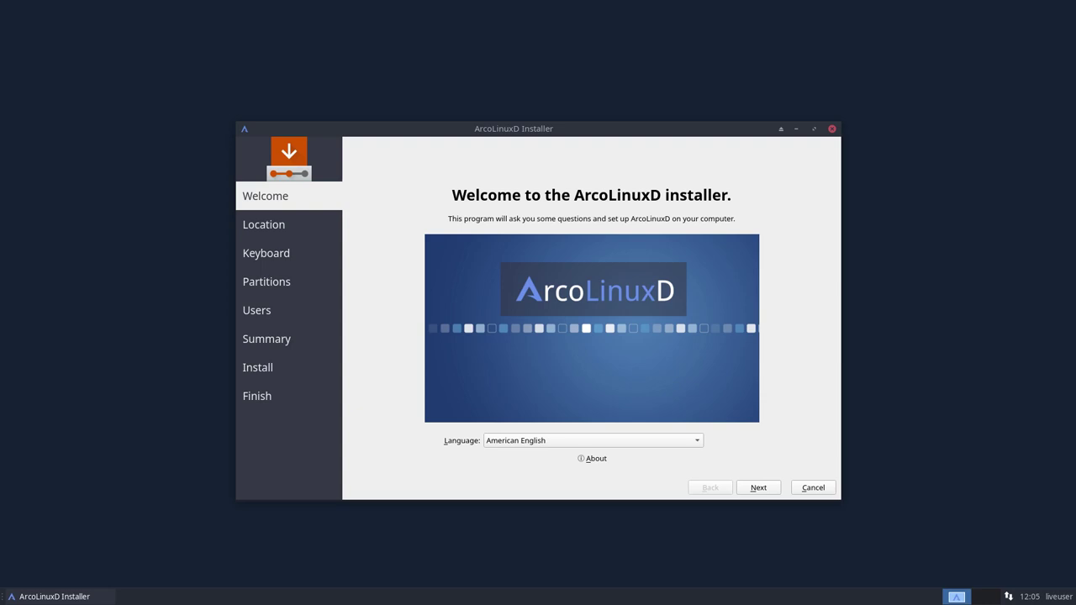
Keep American English as the installer language and move on to Location
left_click(559, 441)
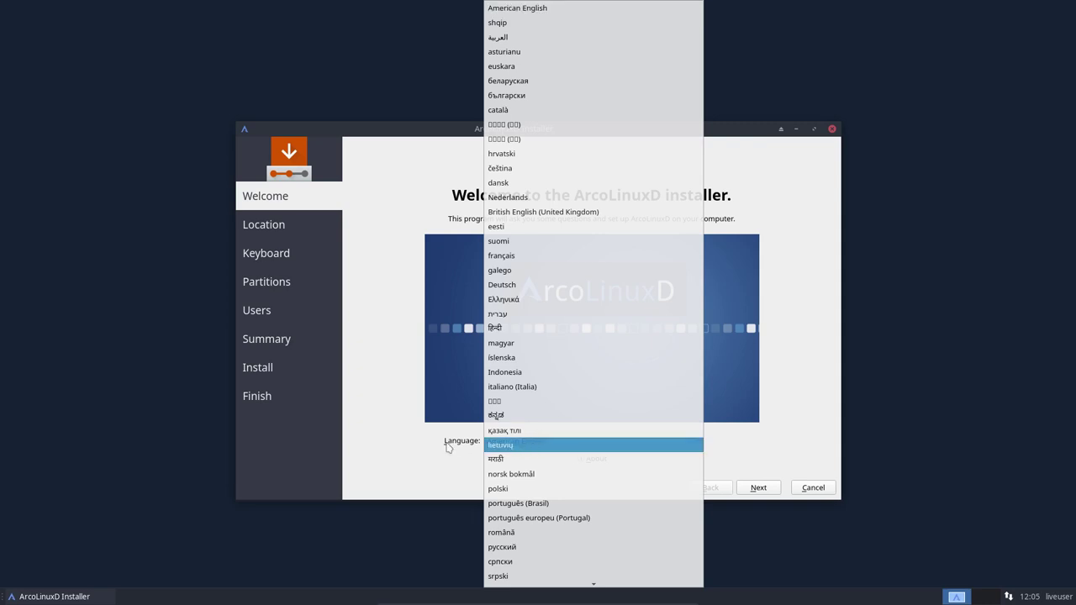
left_click(404, 452)
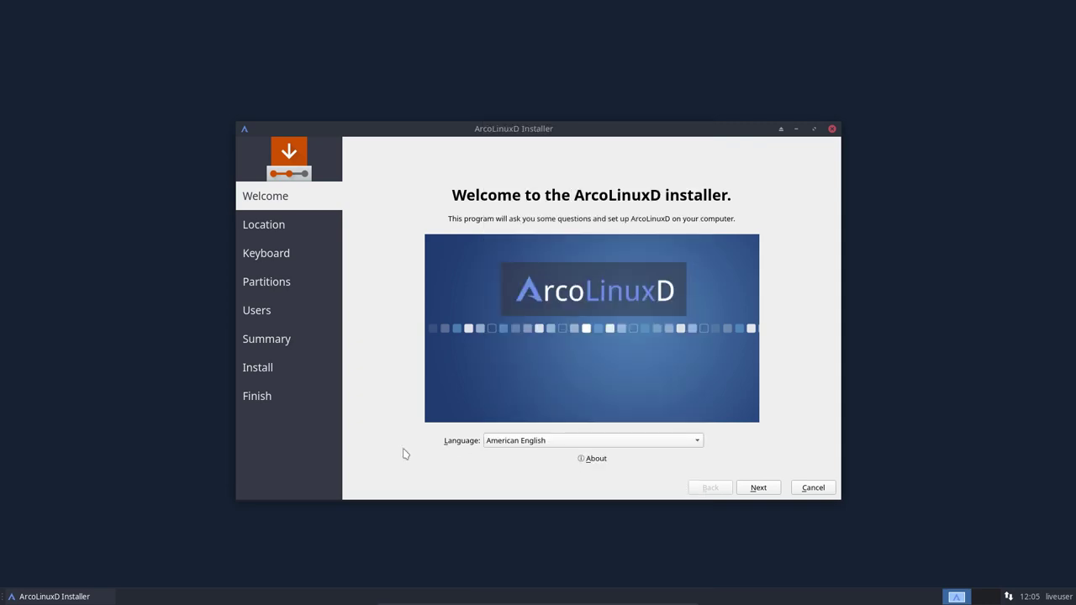
left_click(761, 488)
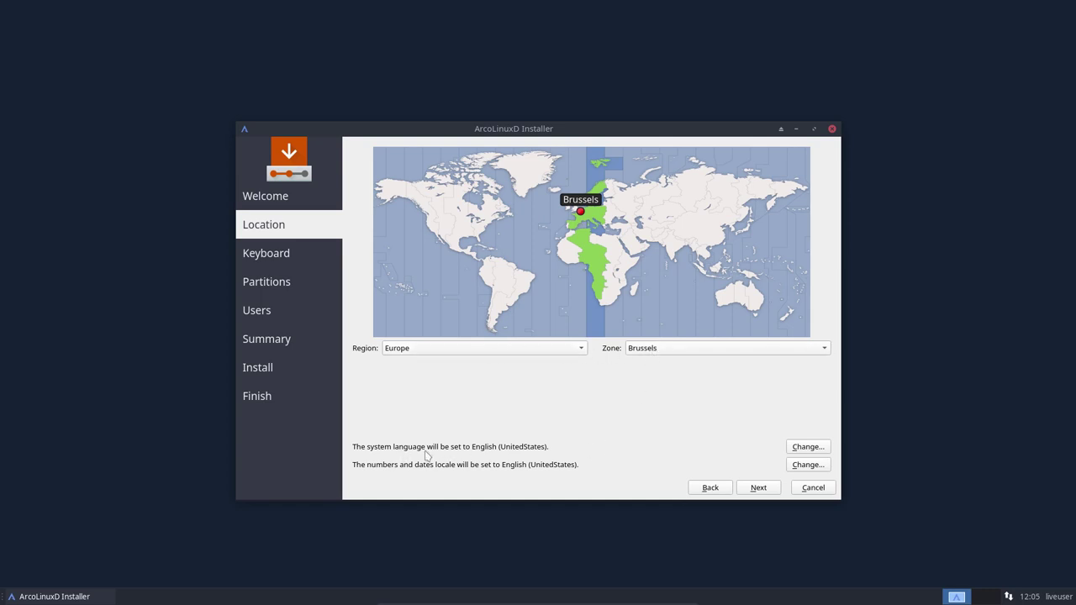
Leave the system language and number/date locales at English (United States) with Europe/Brussels
left_click(805, 450)
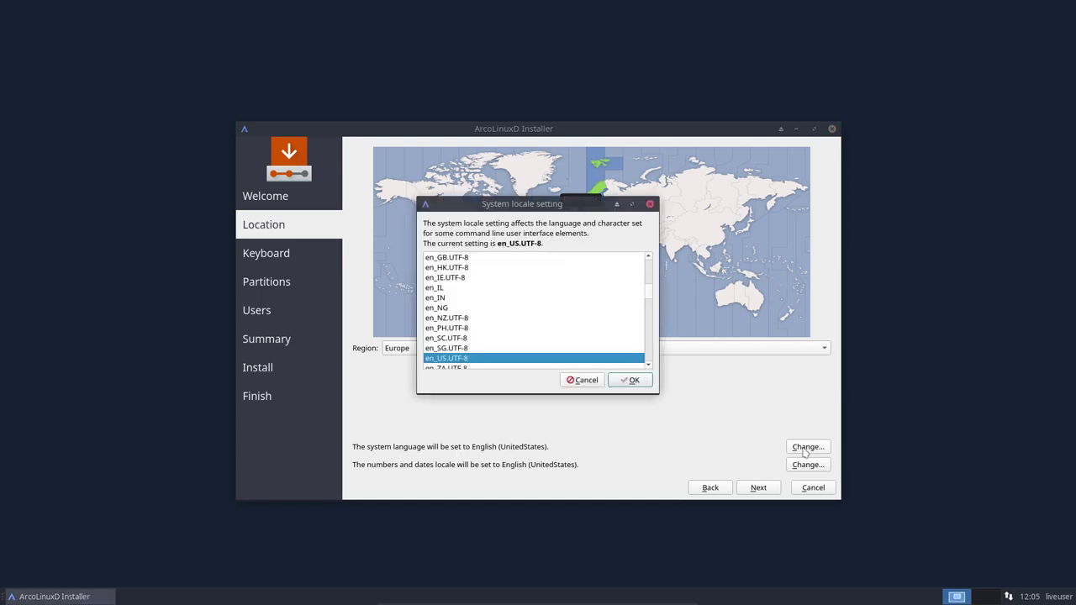
left_click(588, 383)
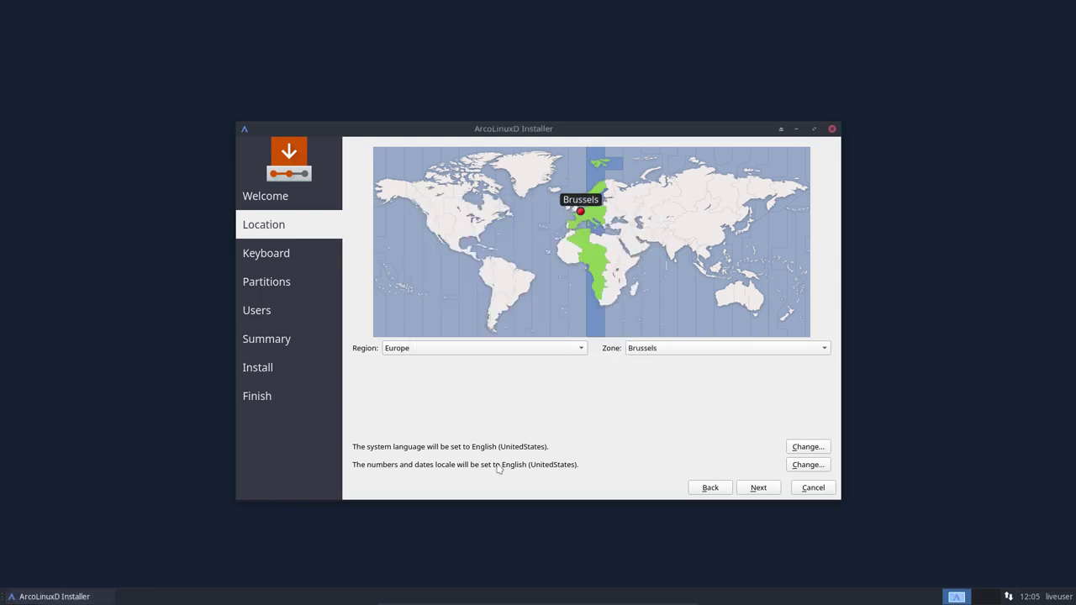
left_click(814, 468)
left_click(586, 382)
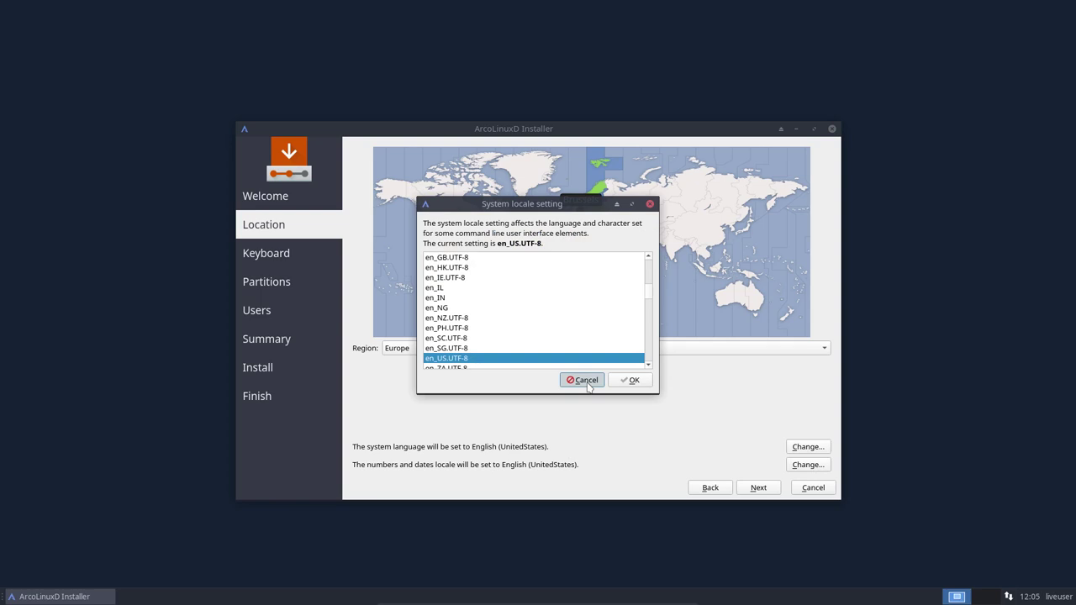
Pick the Belgian keyboard layout with its Default variant
left_click(759, 488)
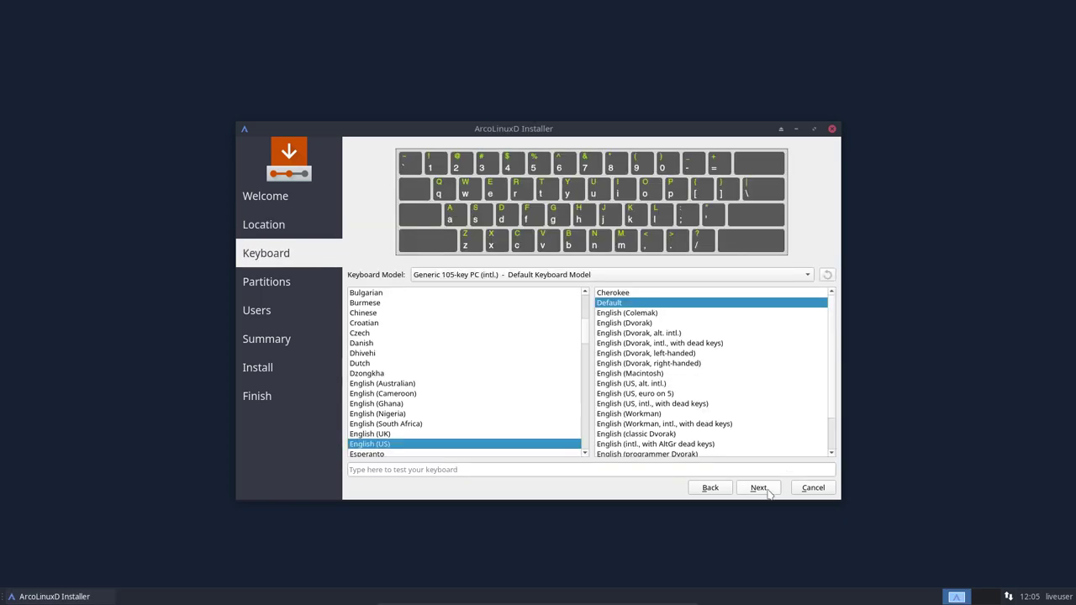
scroll(448, 392, "up", 5)
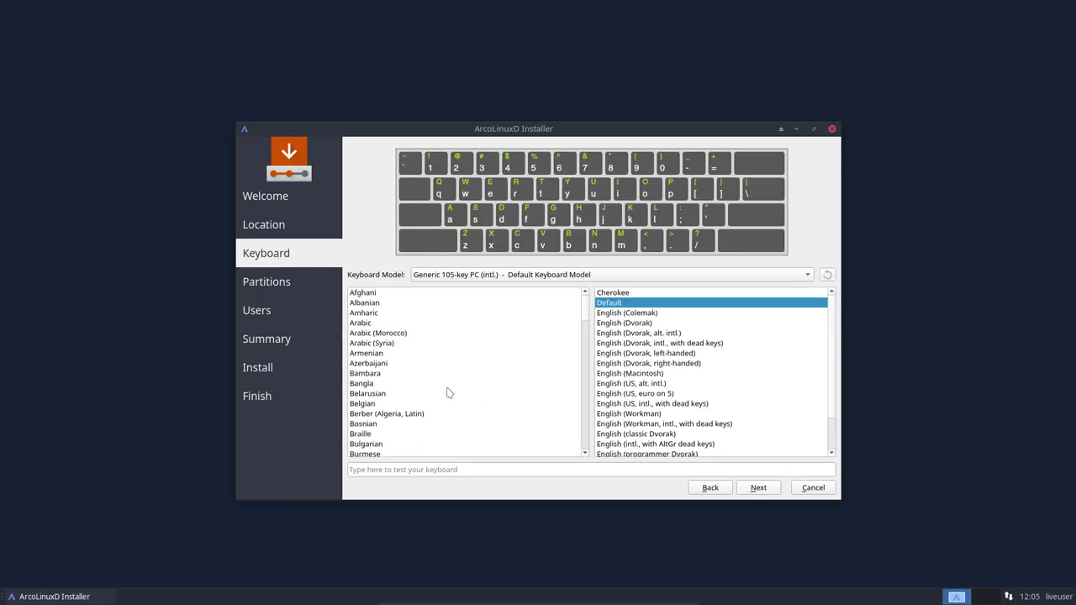
left_click(385, 405)
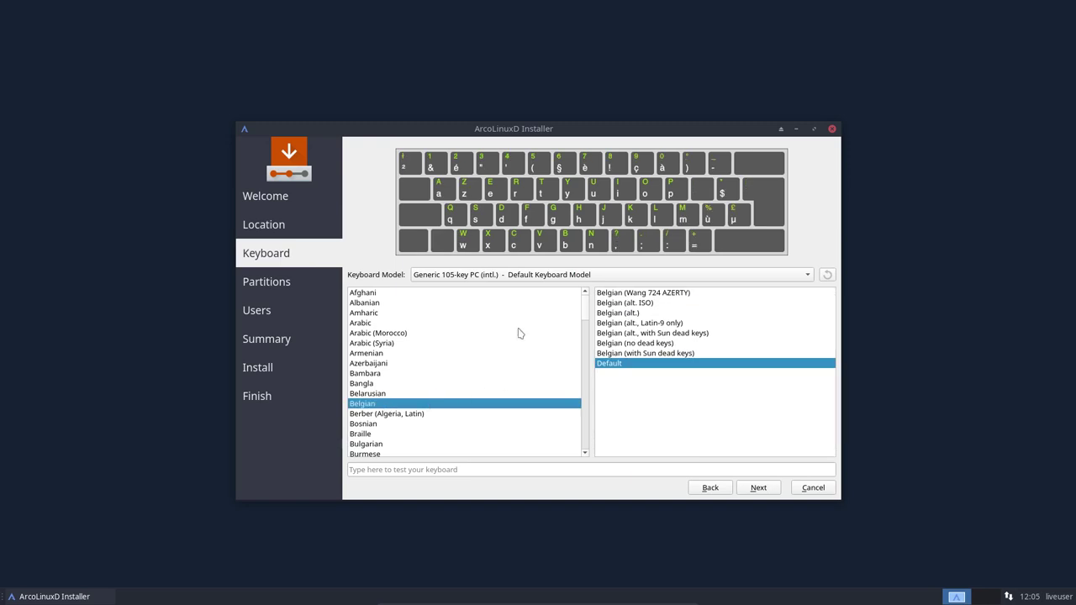
left_click(353, 364)
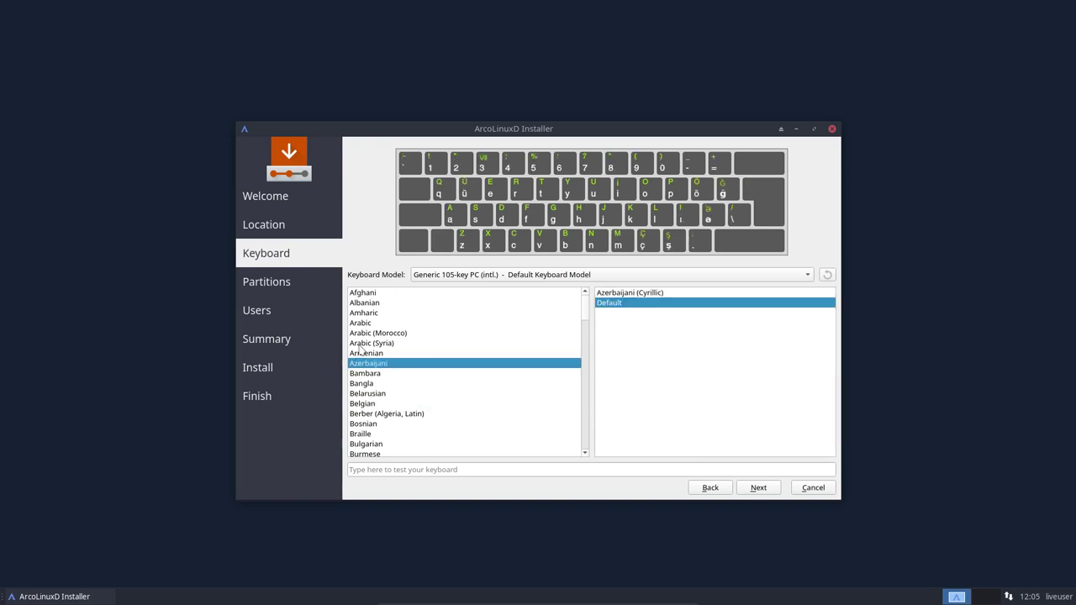
left_click(362, 343)
left_click(377, 384)
left_click(378, 414)
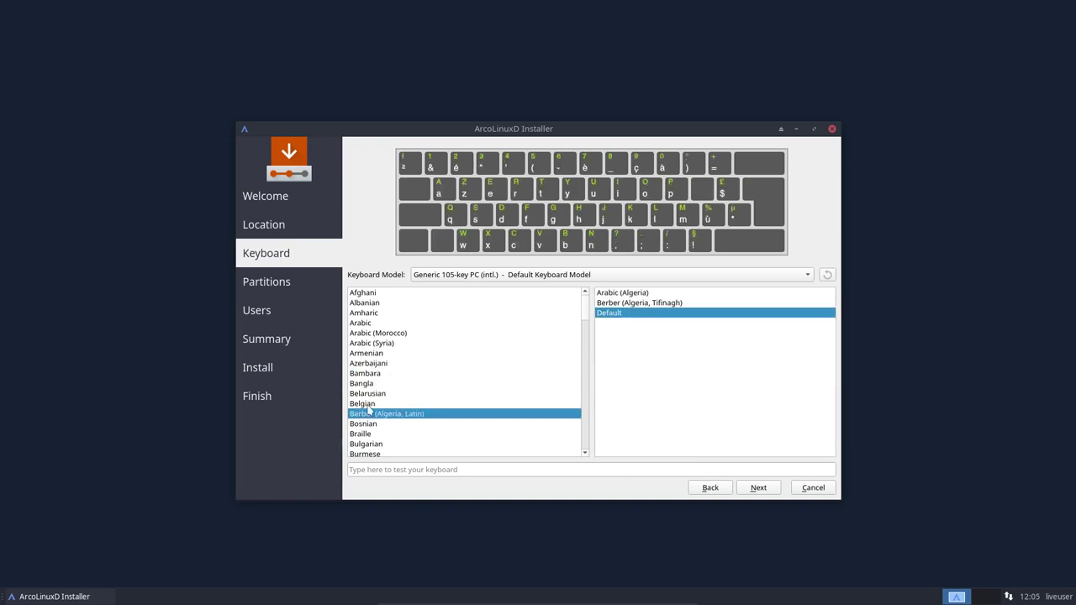
left_click(370, 406)
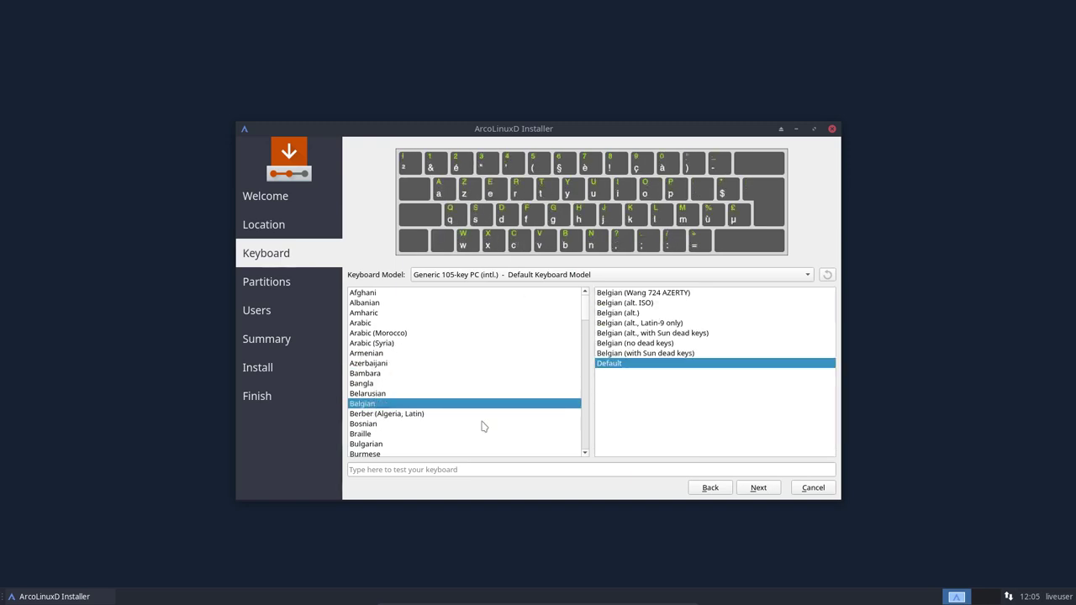
left_click(759, 488)
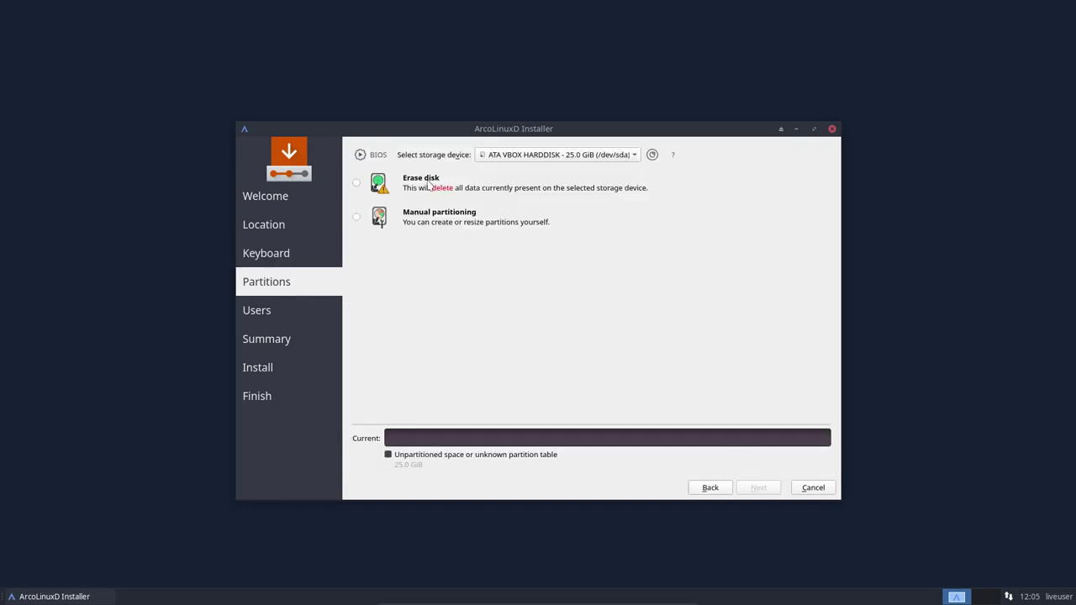
Erase the whole 25 GiB VBOX disk, giving a 15.4 GiB ext4 root and 9.6 GiB swap
left_click(430, 182)
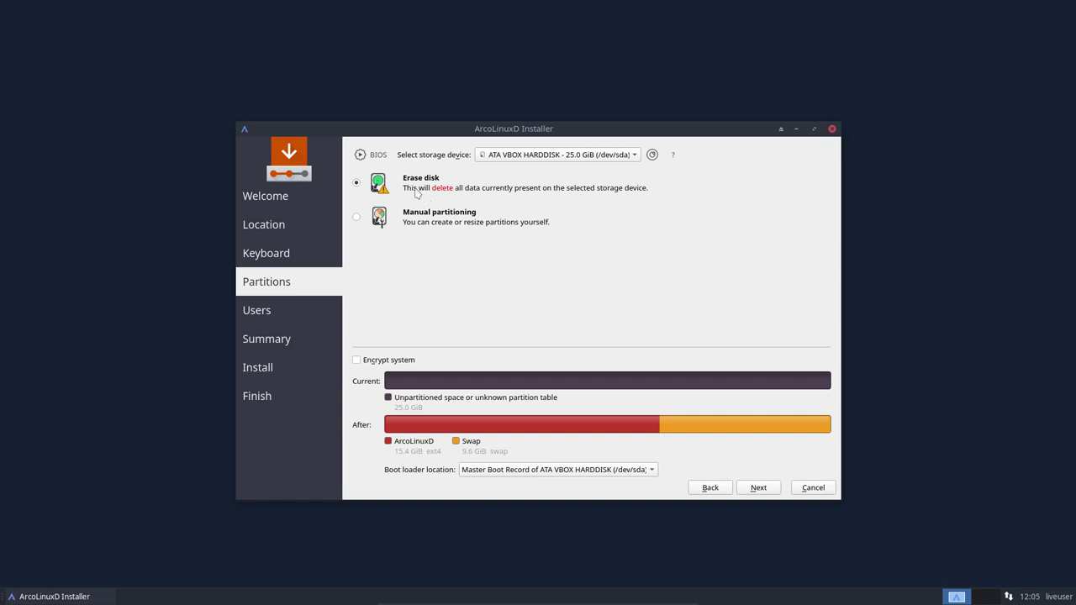
left_click(763, 488)
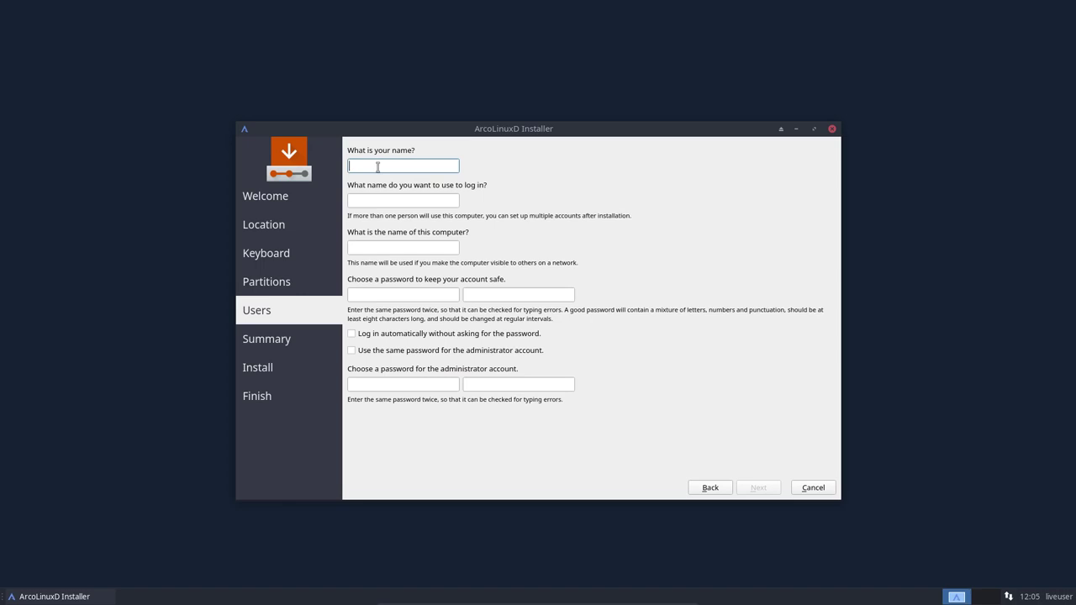
Enter the user's name and login, and set the computer name to ArcoLinuxD
type("erik")
key("Tab")
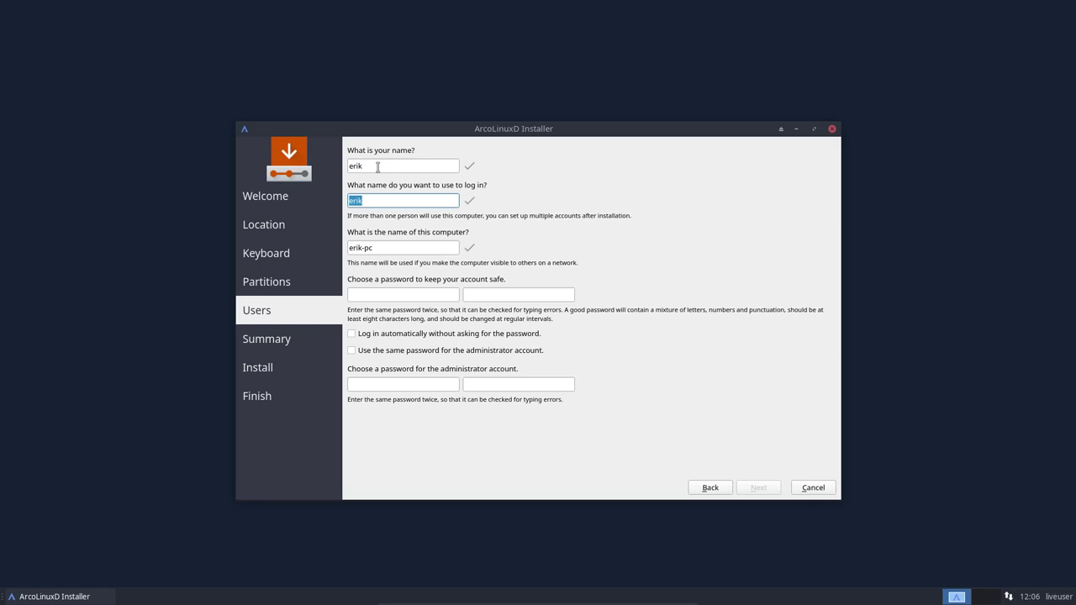
key("Tab")
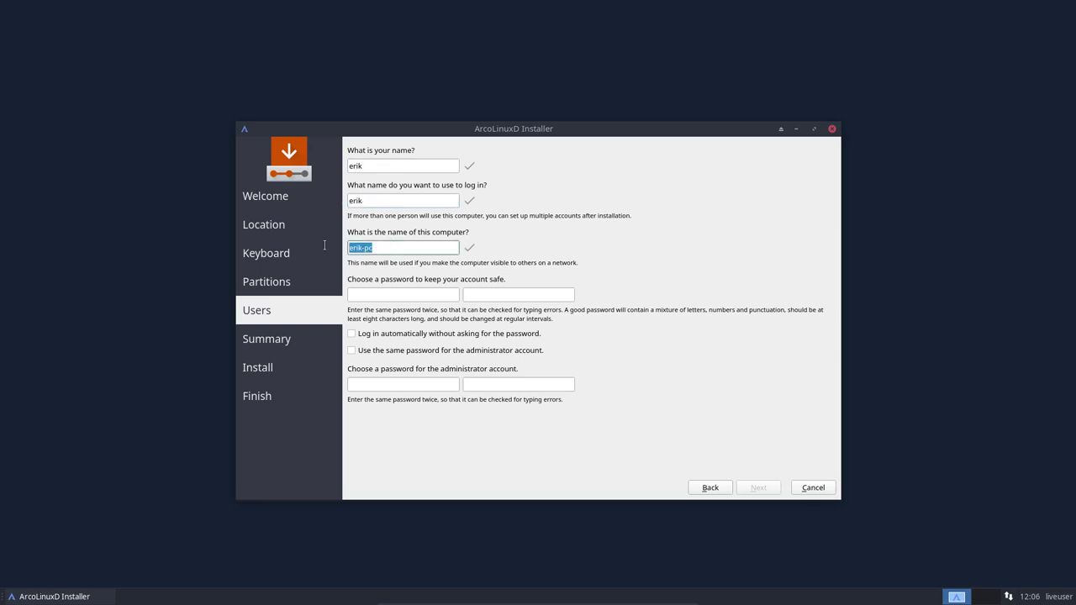
type("ArcoLinuxDd")
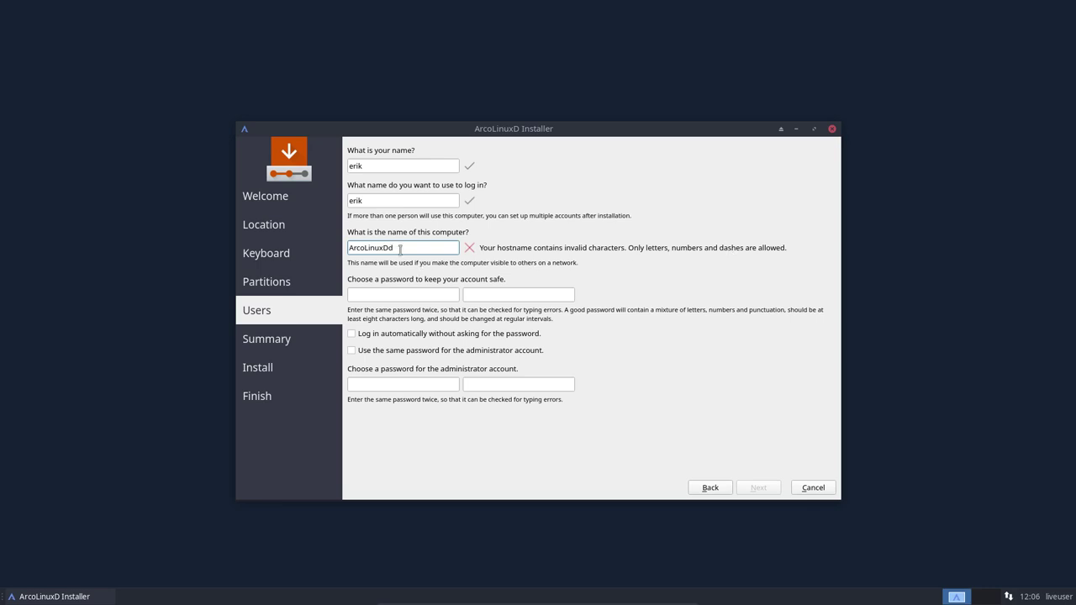
key("BackSpace")
Set and confirm the account password, enable auto-login, and reuse it for the administrator
left_click(404, 290)
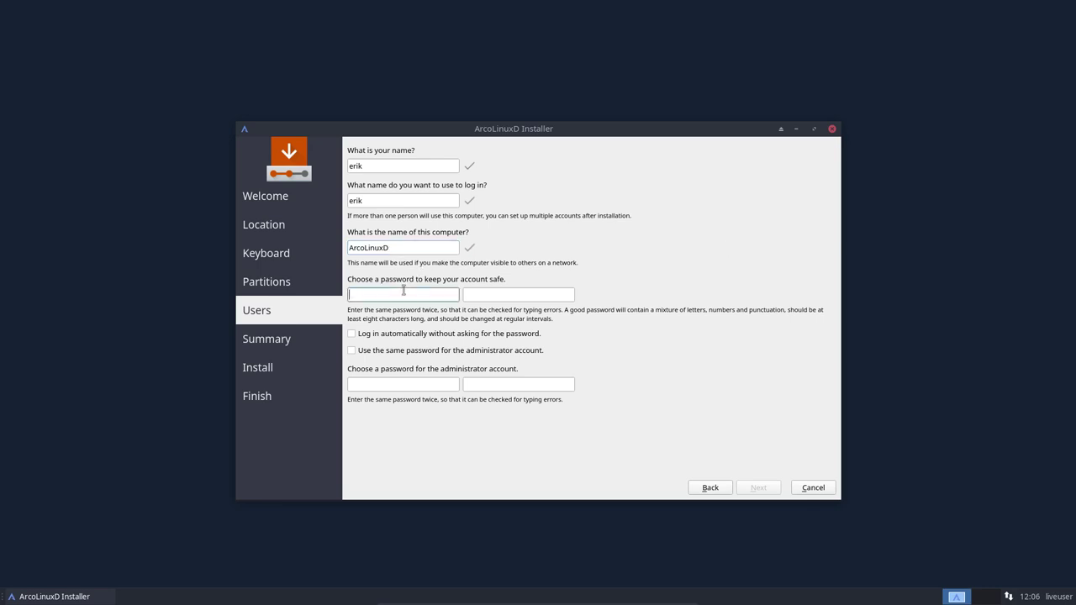
key("Tab")
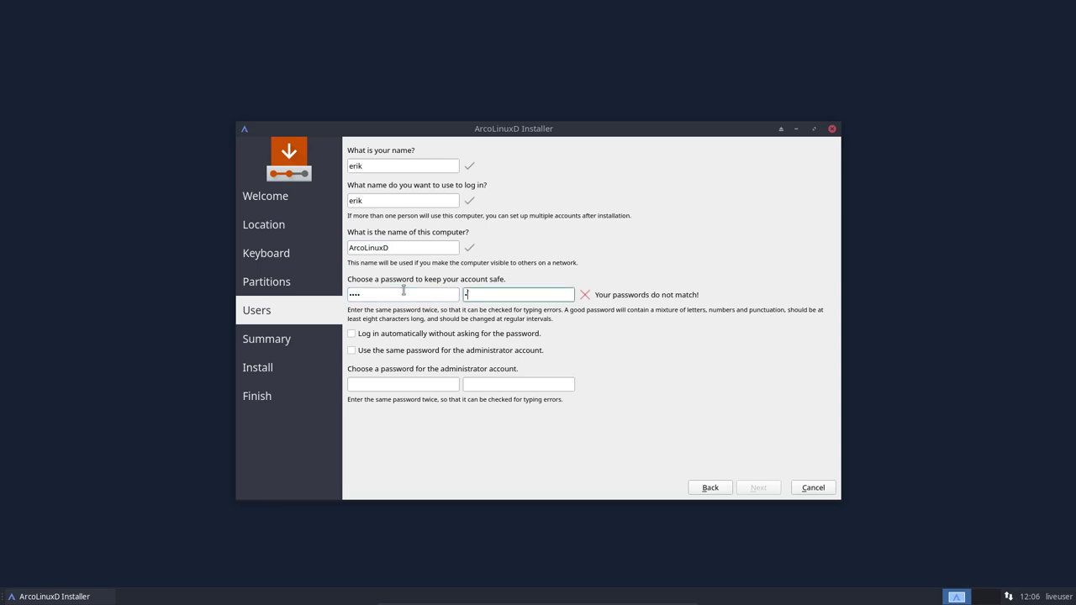
left_click(376, 334)
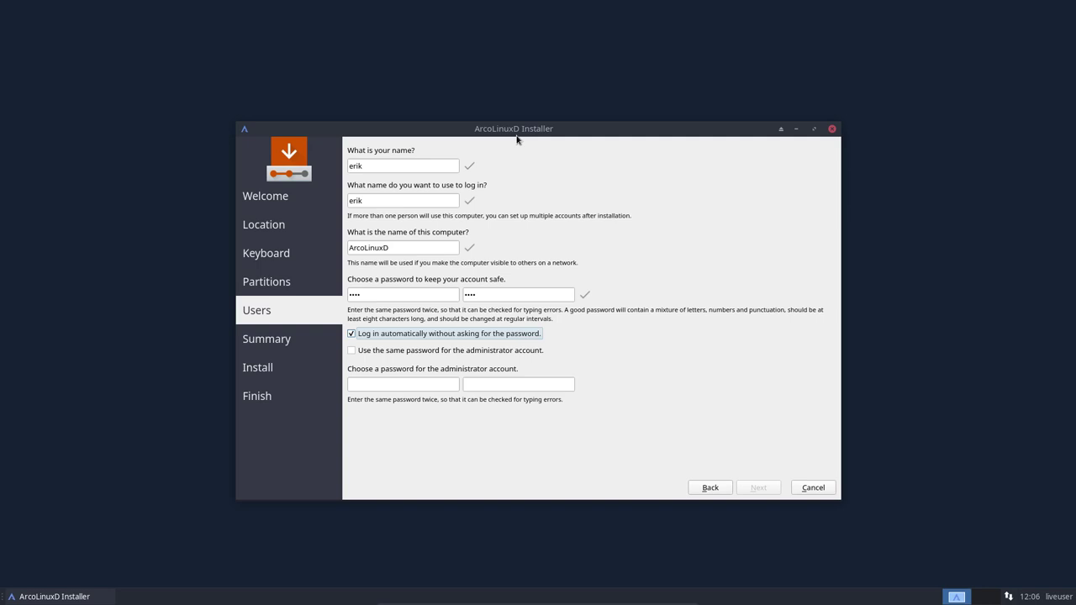
left_click(375, 354)
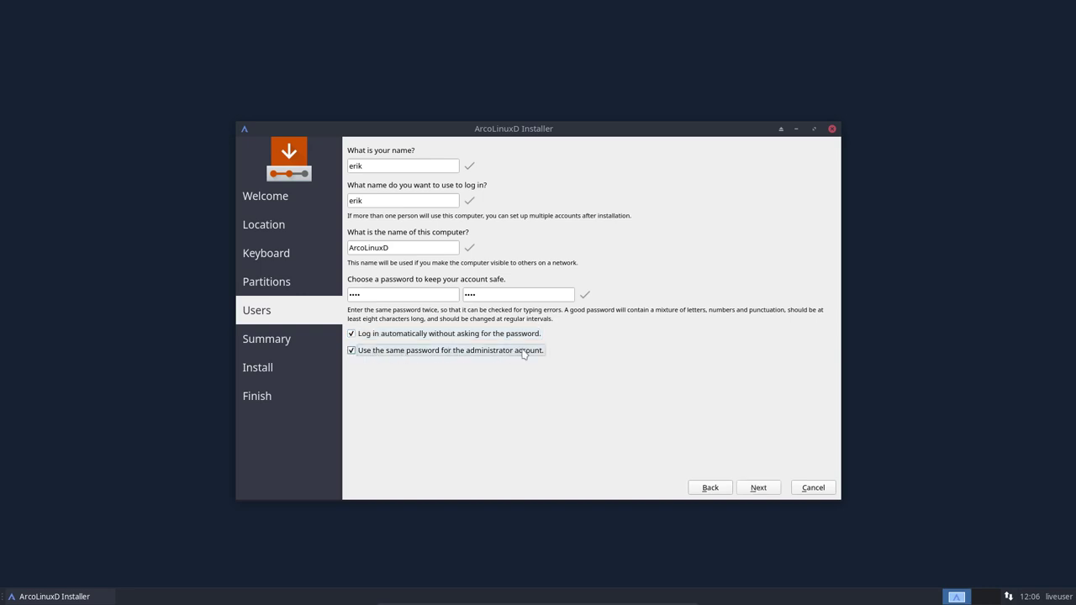
left_click(765, 491)
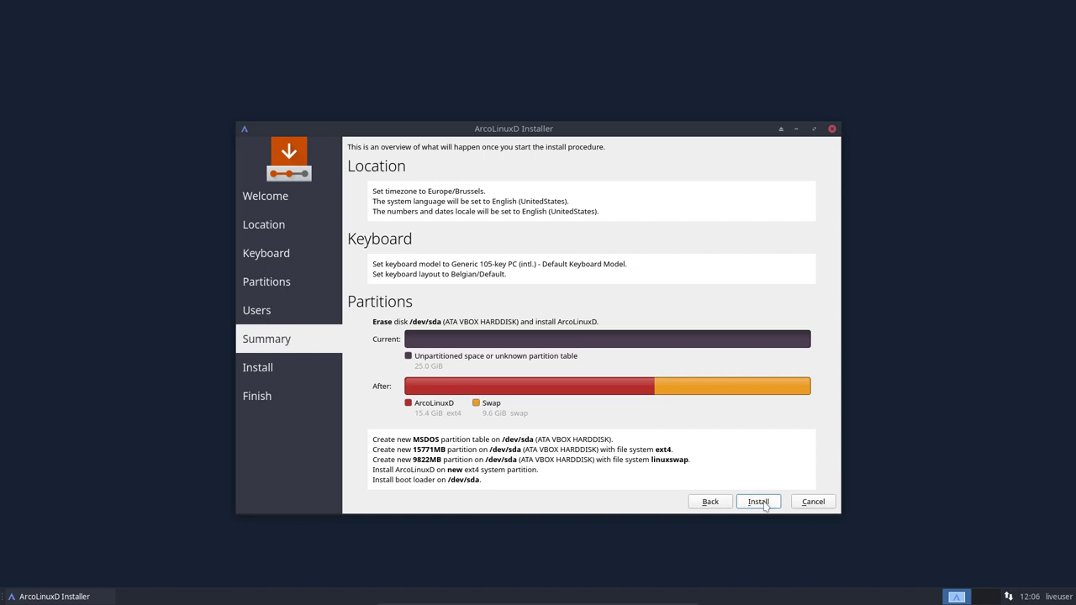
Start installing ArcoLinuxD from the Summary page
left_click(763, 503)
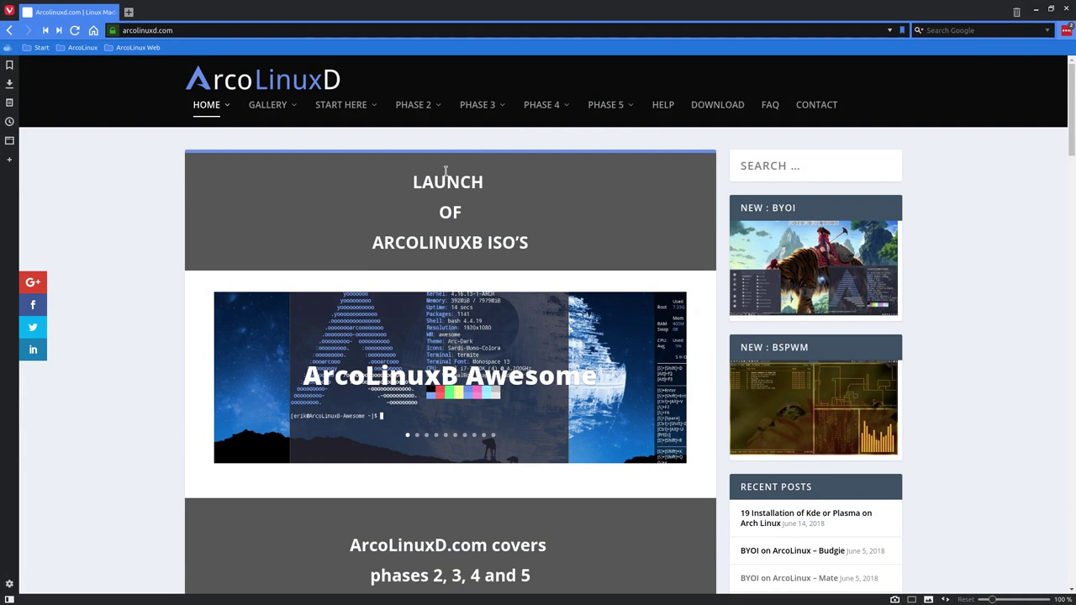
Navigate the arcolinuxd.com site menu to PHASE 3 > CINNAMON
mouse_move(414, 108)
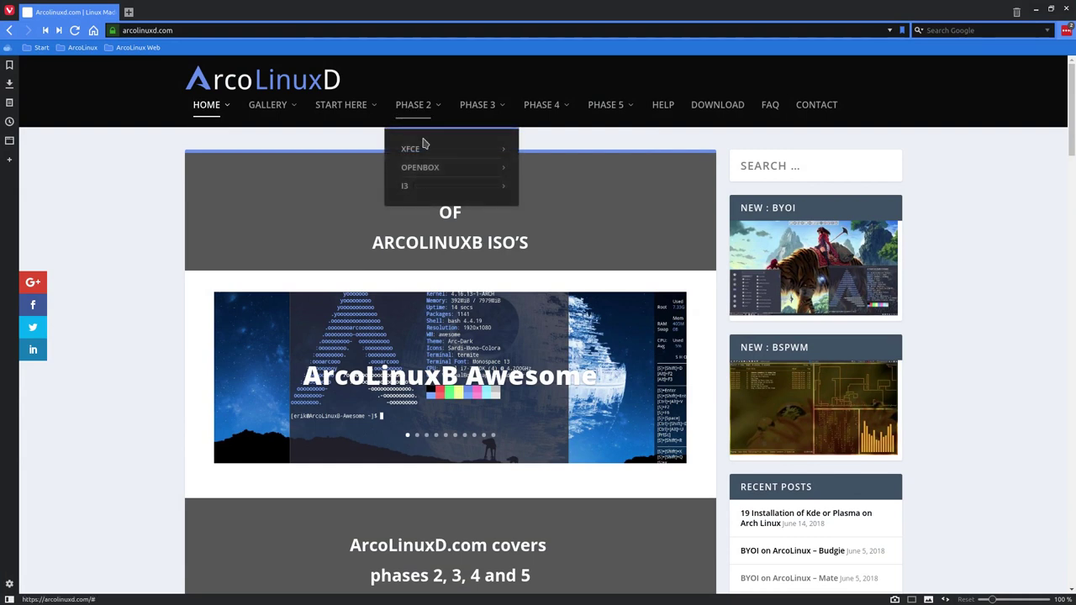
mouse_move(419, 152)
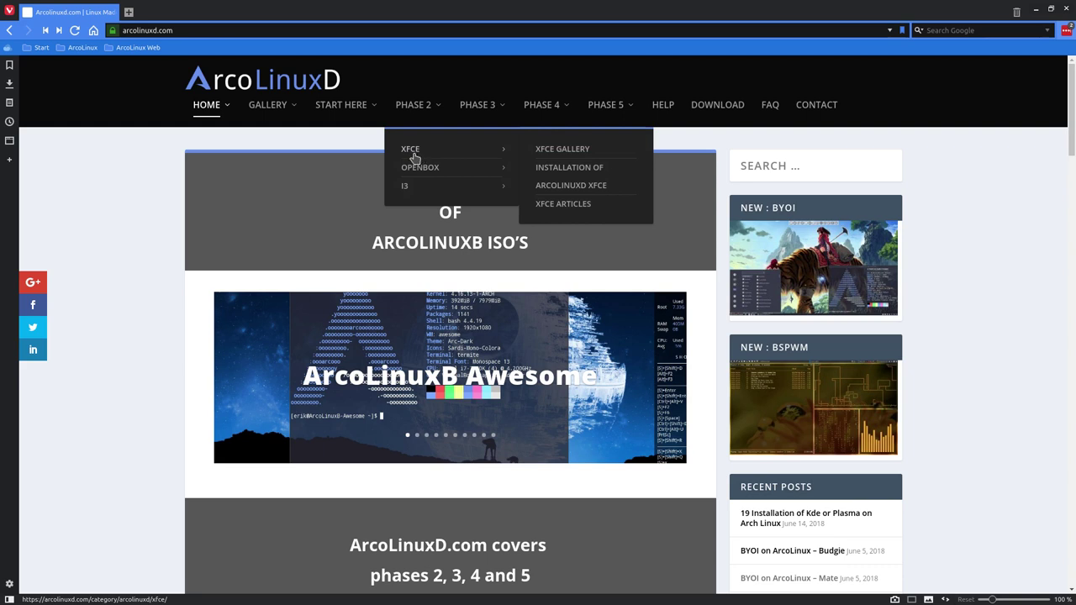
mouse_move(423, 172)
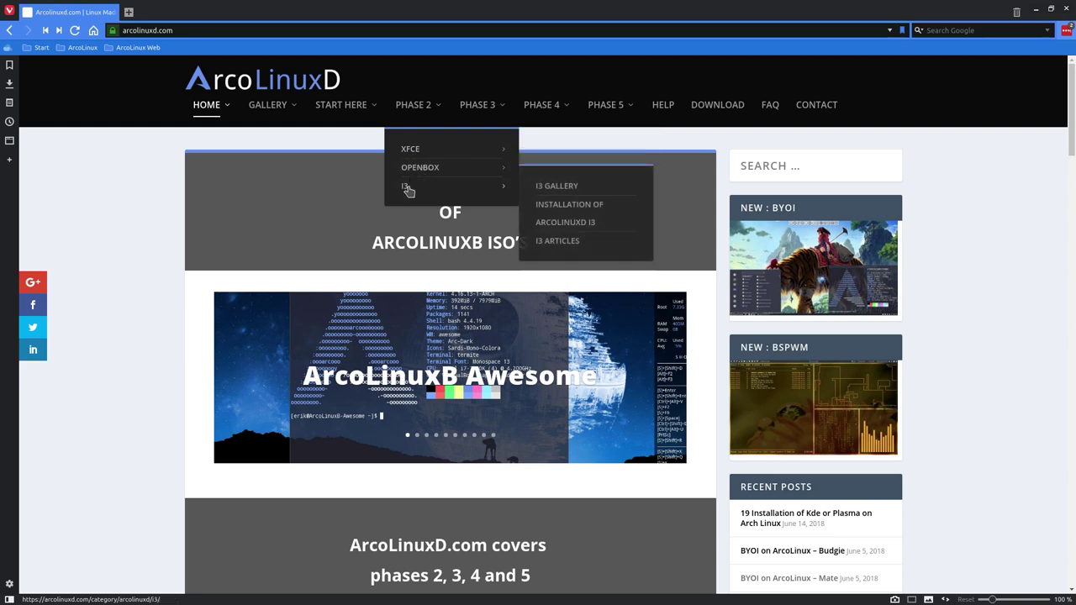
mouse_move(481, 119)
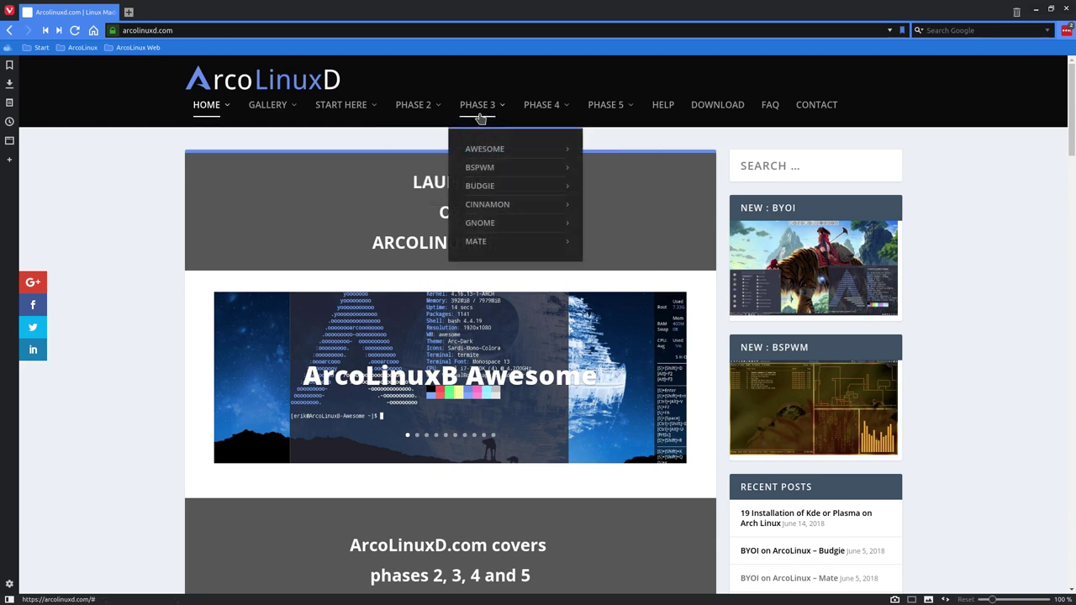
mouse_move(479, 152)
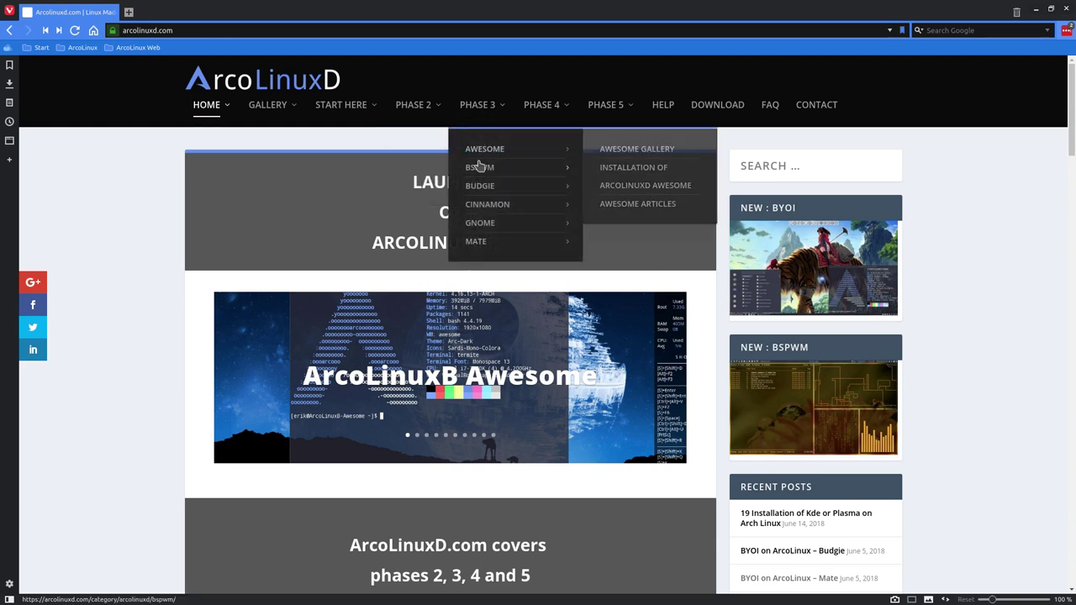
mouse_move(481, 192)
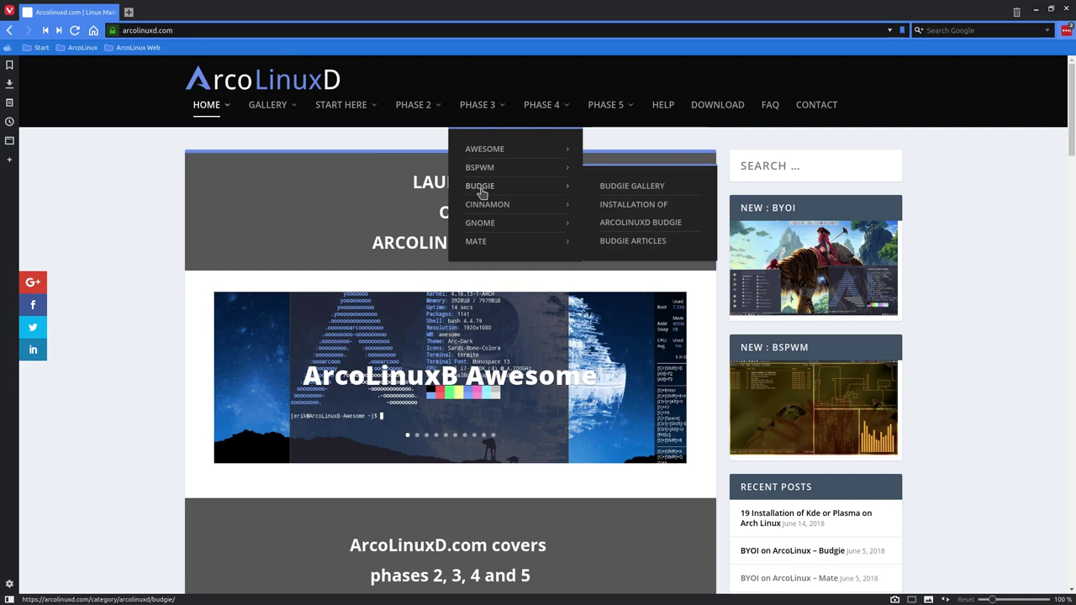
mouse_move(490, 226)
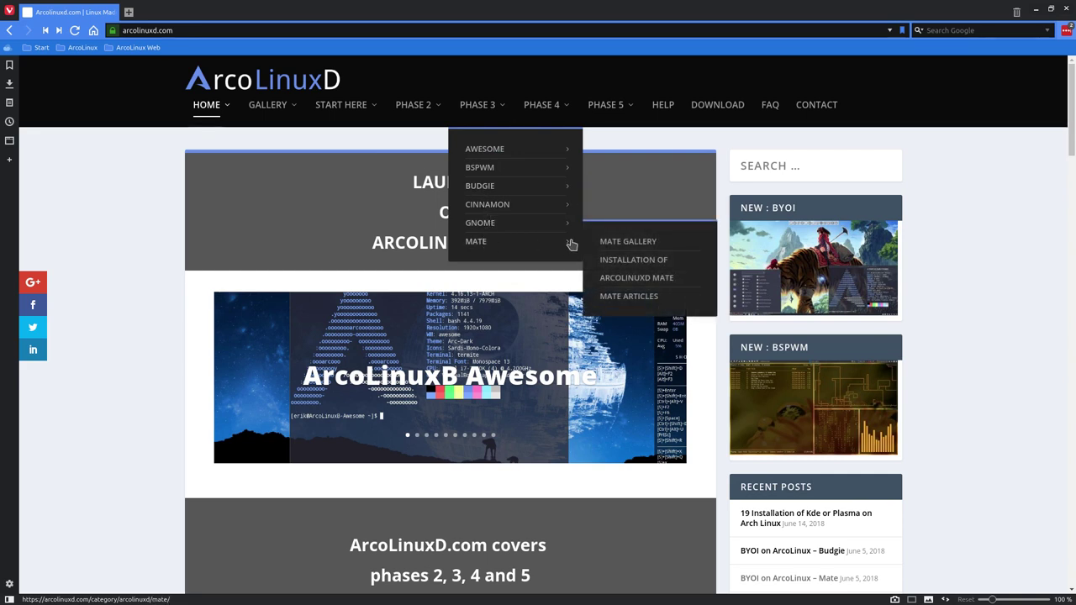
mouse_move(521, 206)
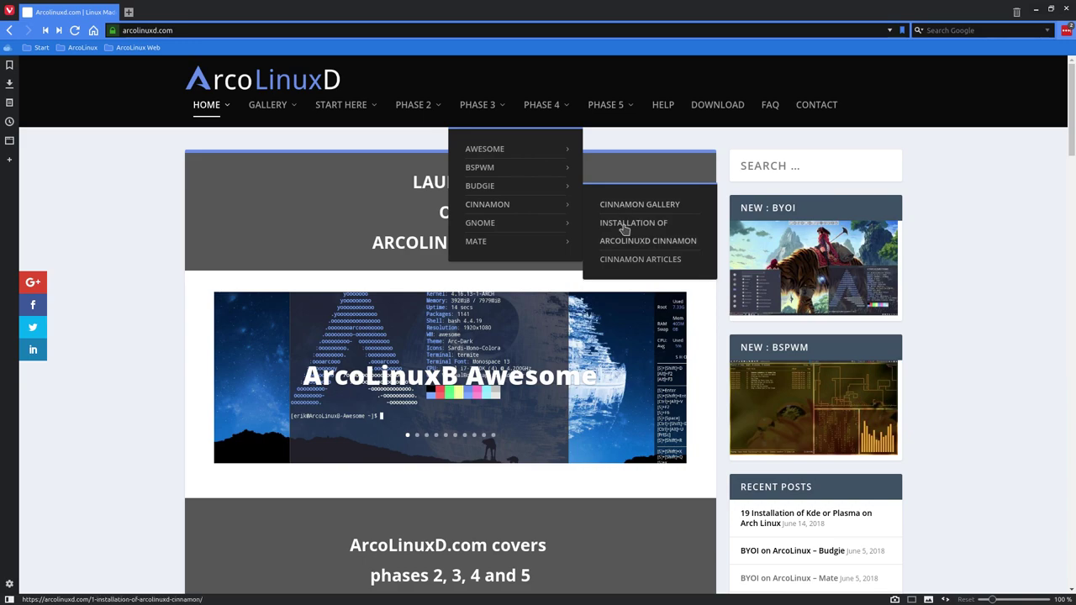
Open CINNAMON ARTICLES and scroll through the listed Cinnamon guides
left_click(622, 262)
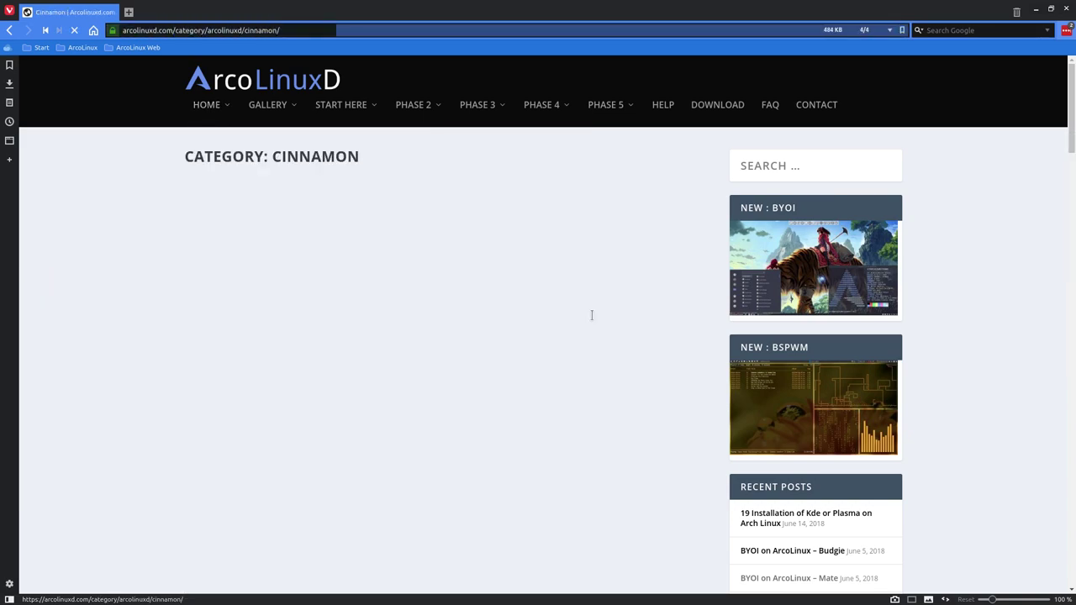
scroll(592, 315, "down", 6)
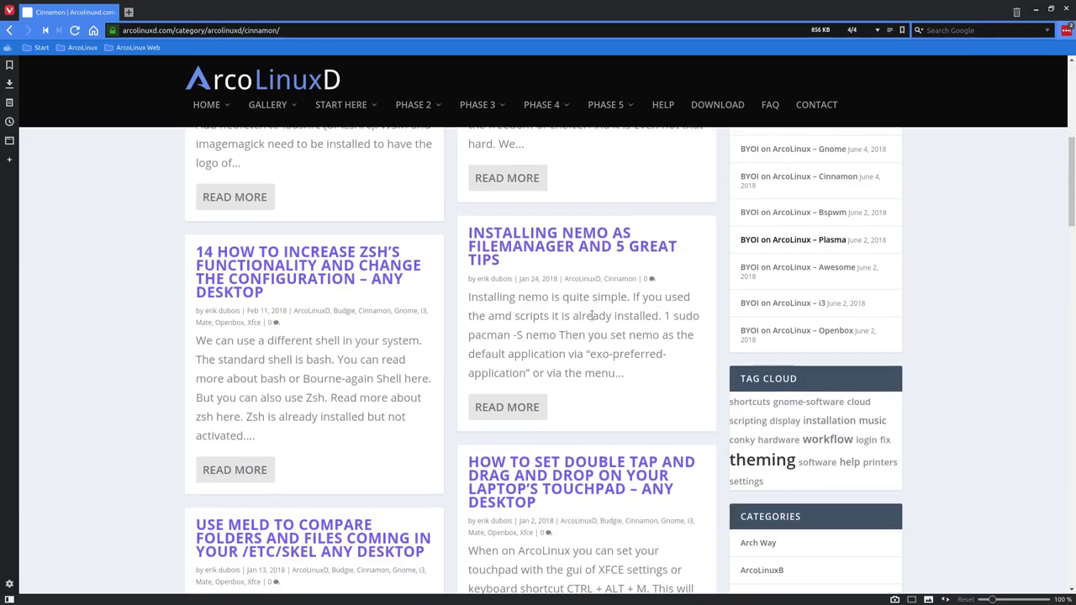
scroll(592, 315, "down", 15)
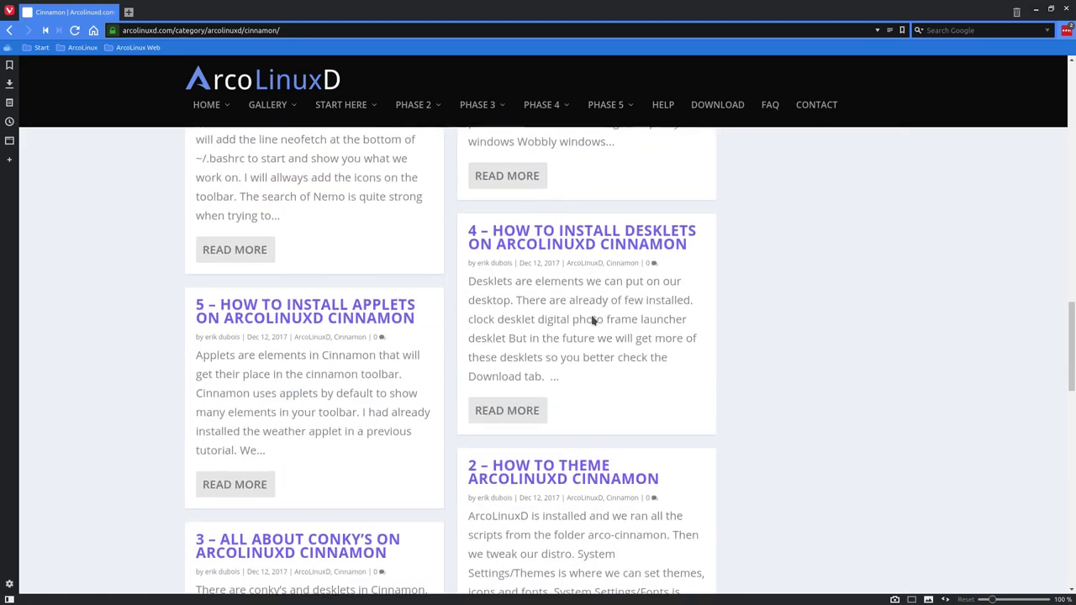
scroll(592, 315, "up", 6)
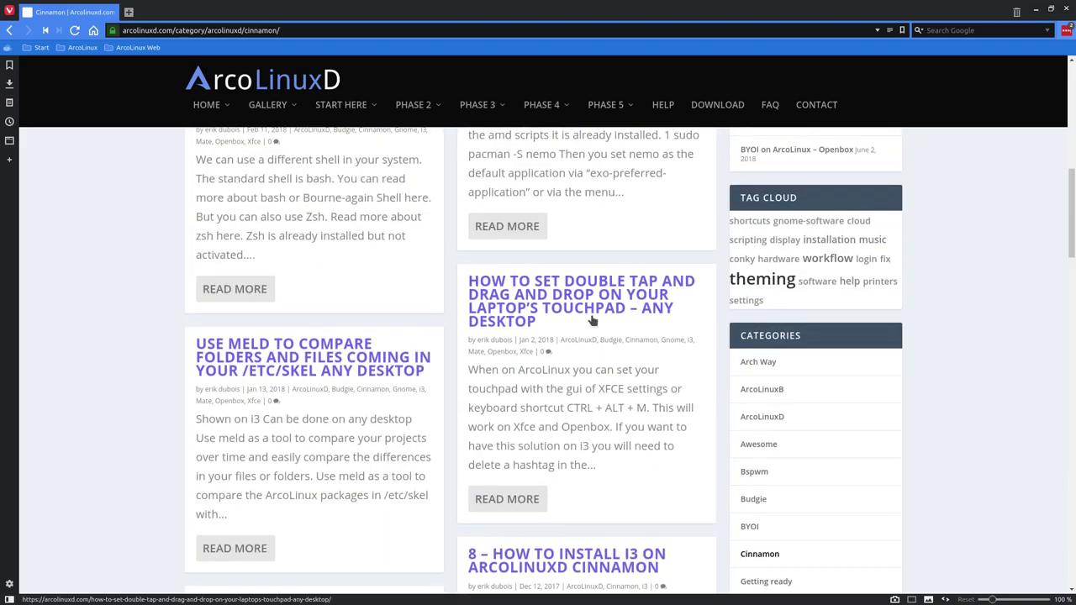
scroll(592, 320, "up", 1)
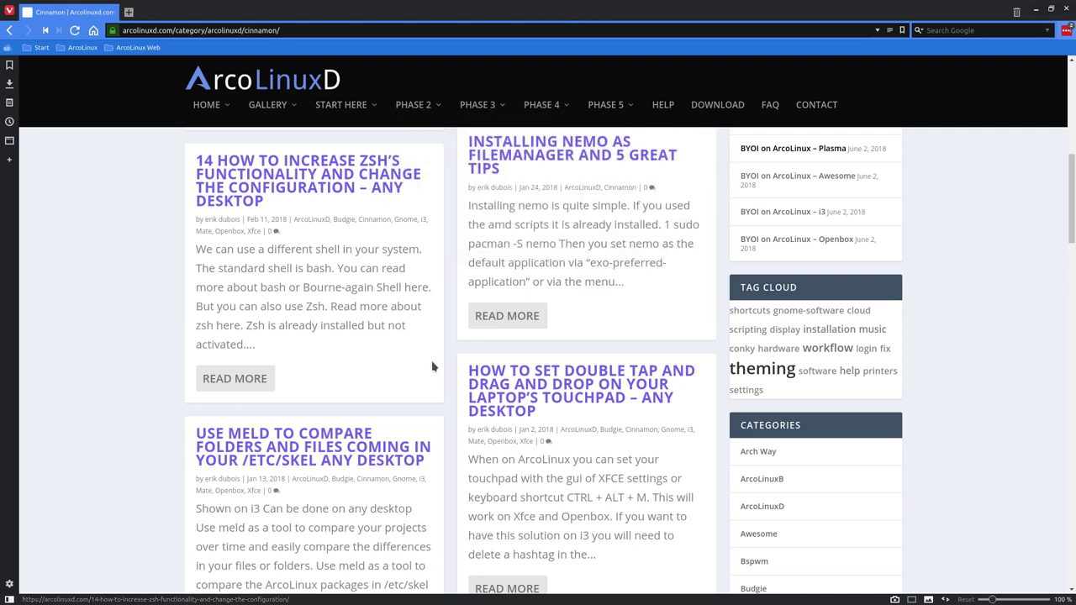
scroll(433, 367, "down", 3)
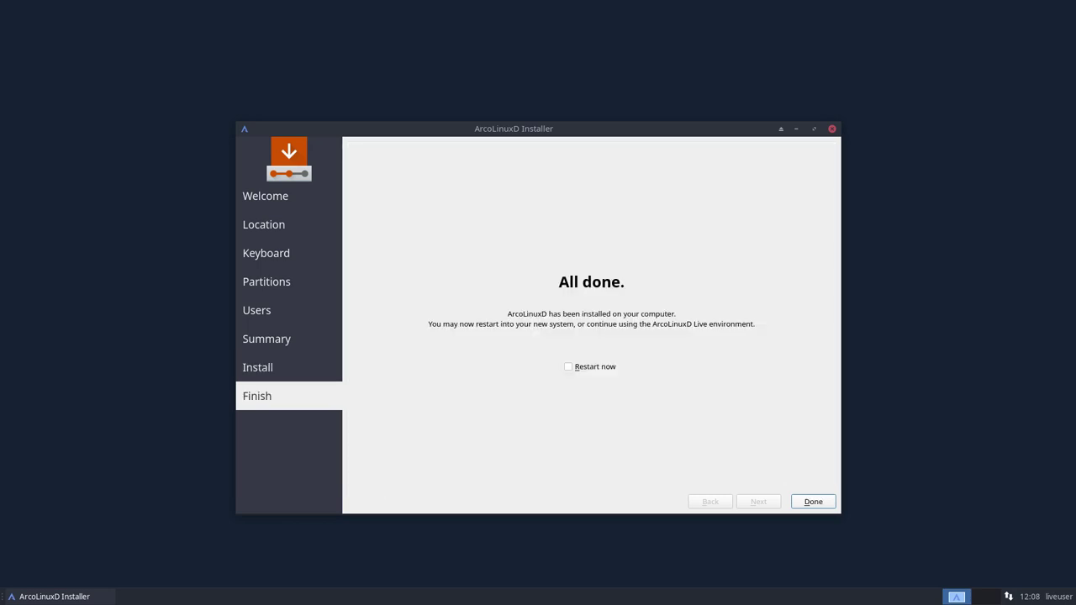
Enable Restart now and close the finished installer to reboot
left_click(575, 369)
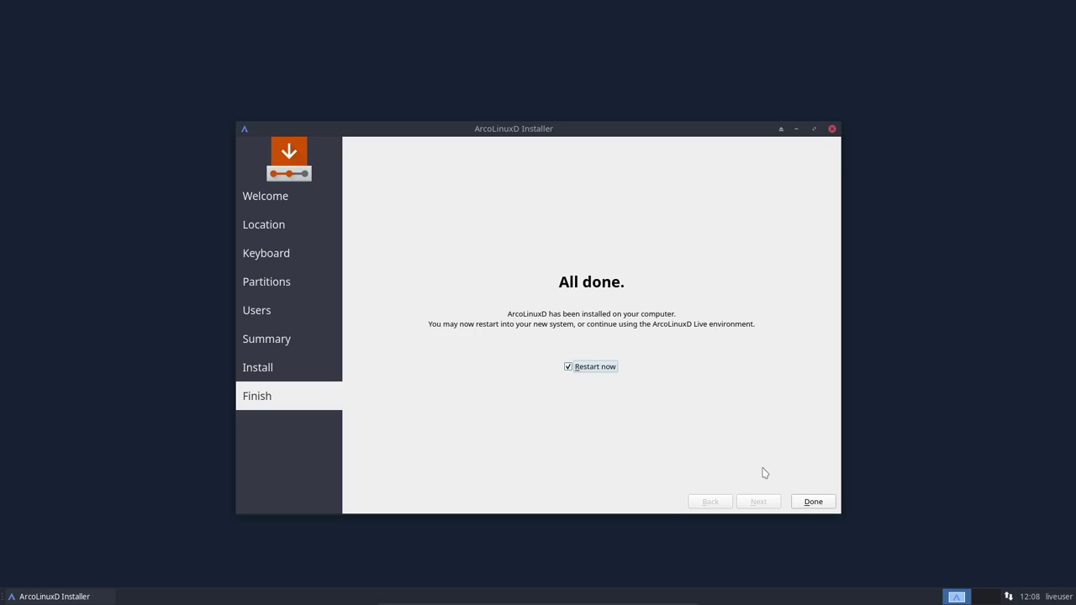
left_click(814, 502)
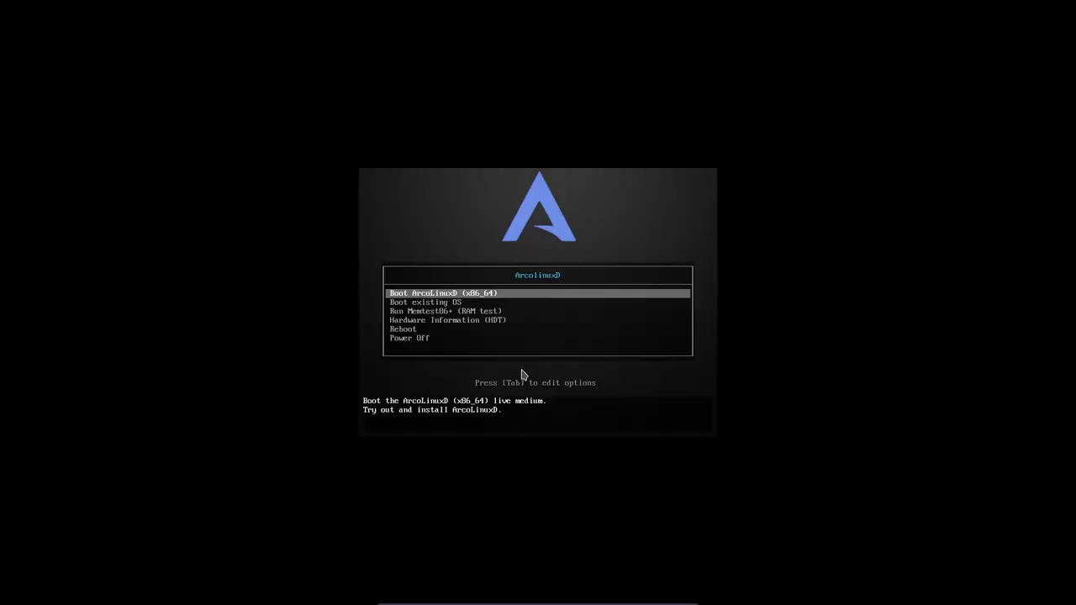
Choose Boot existing OS in the boot menu to start the installed system
key("Down")
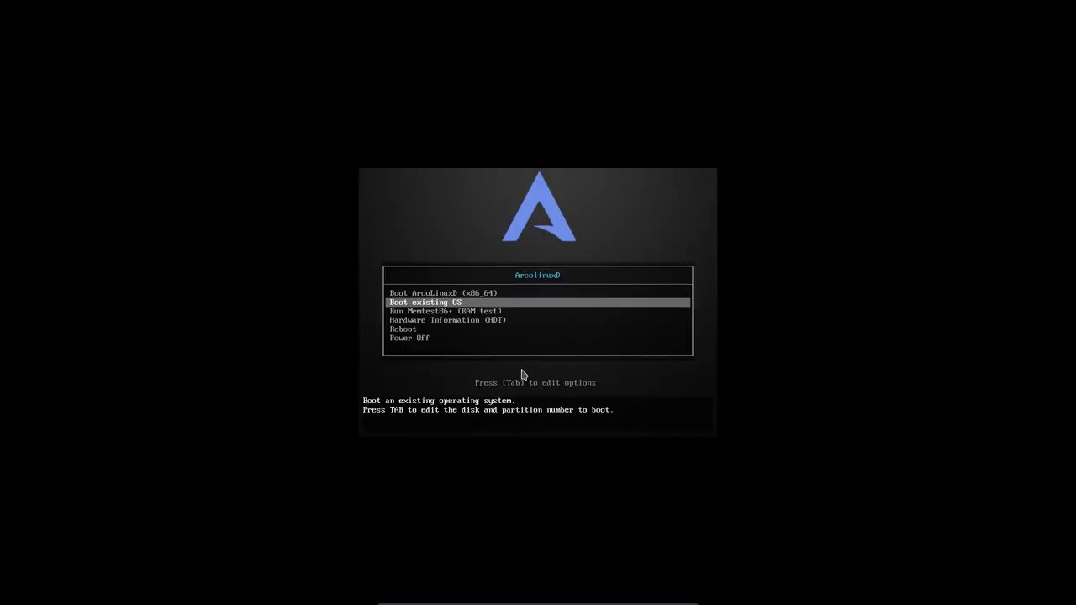
key("Up")
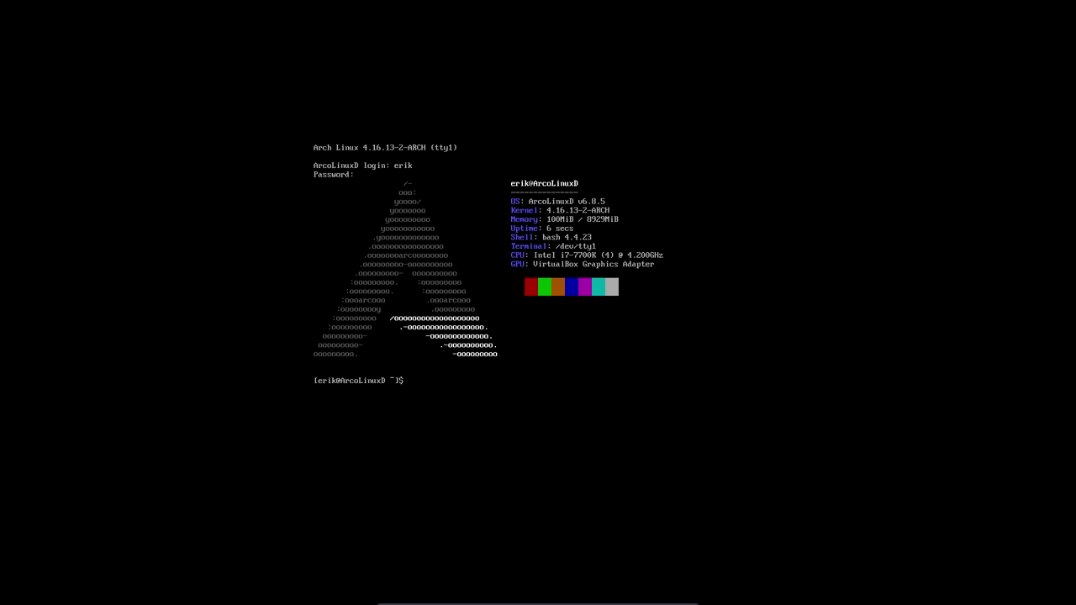
Rank the fastest mirrors with mirror, then sync and upgrade everything with pksyua
type("rror")
key("Return")
key("Return")
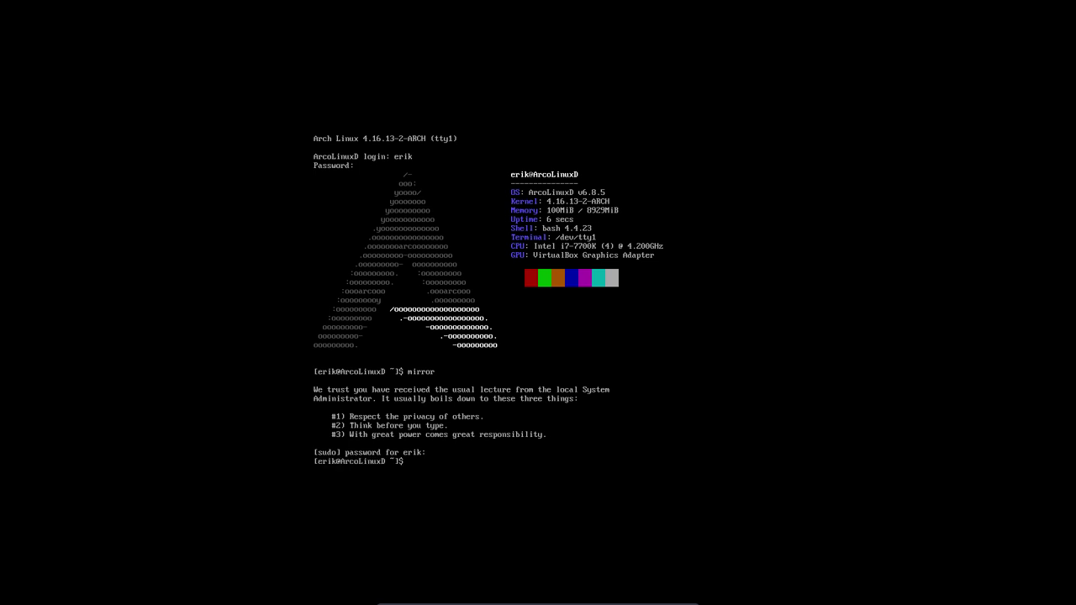
type("pksyua")
key("Return")
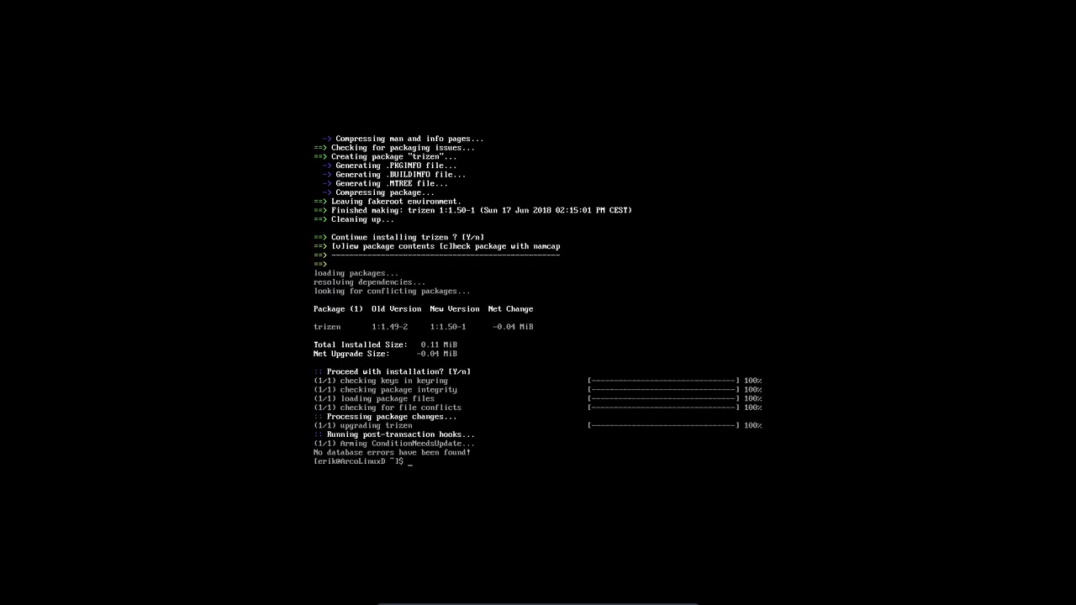
List the shell aliases, rerun pksyua to confirm all repositories are current, then begin typing git clone
type("alias")
key("Return")
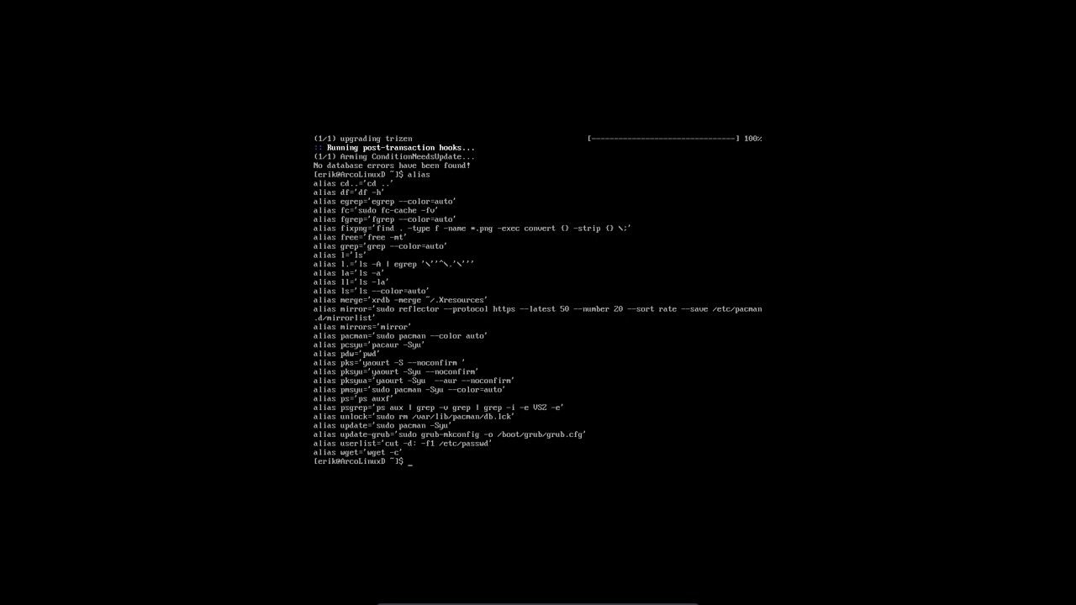
type("pksyua")
key("Return")
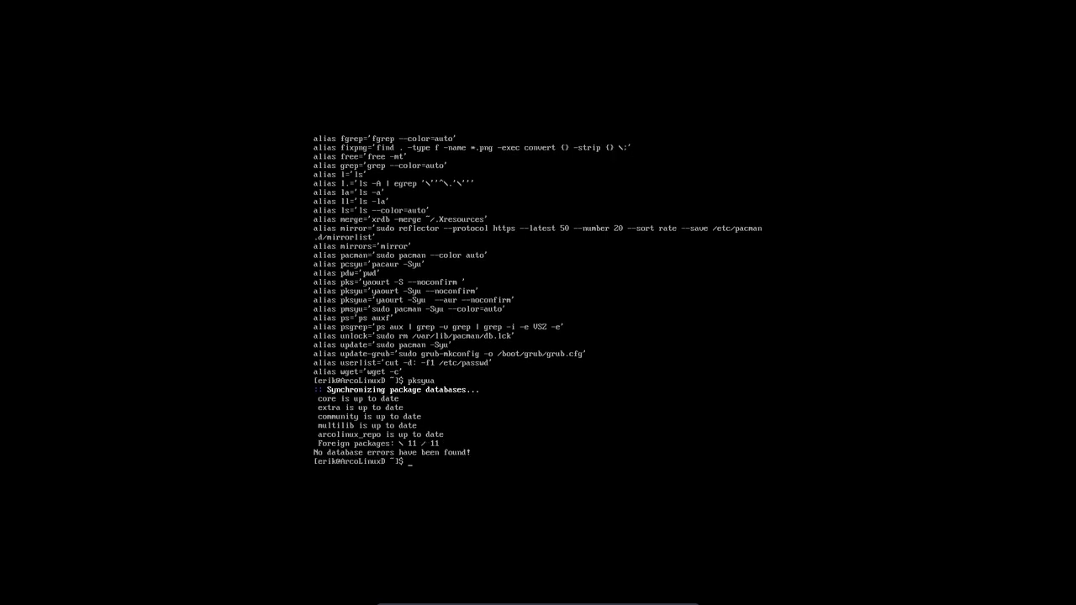
type("git")
type(" coloi")
type("one")
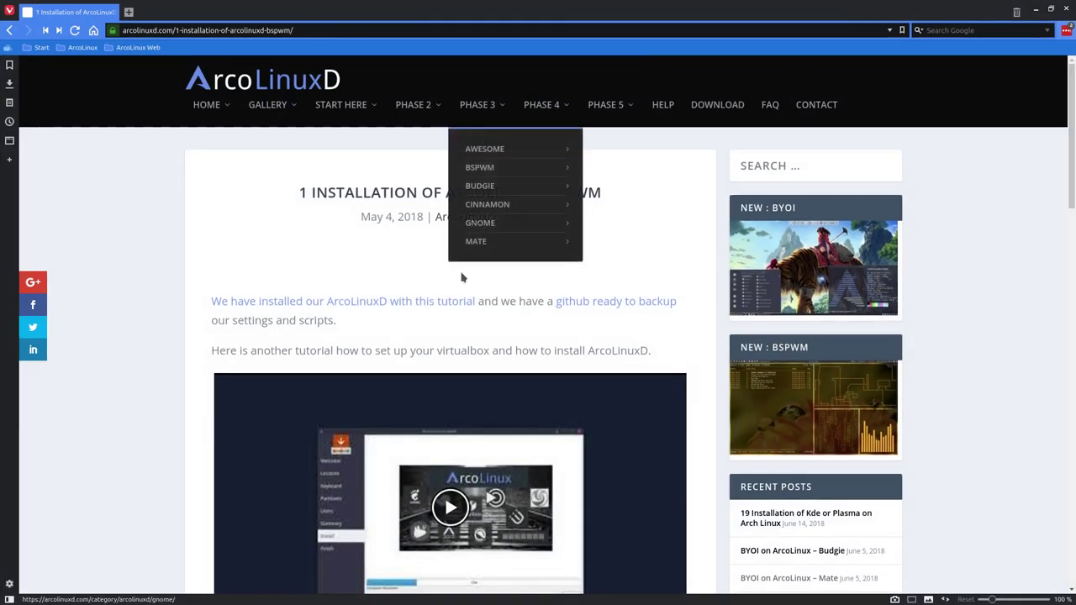
Scroll through the current Bspwm installation guide in Vivaldi
scroll(204, 337, "down", 6)
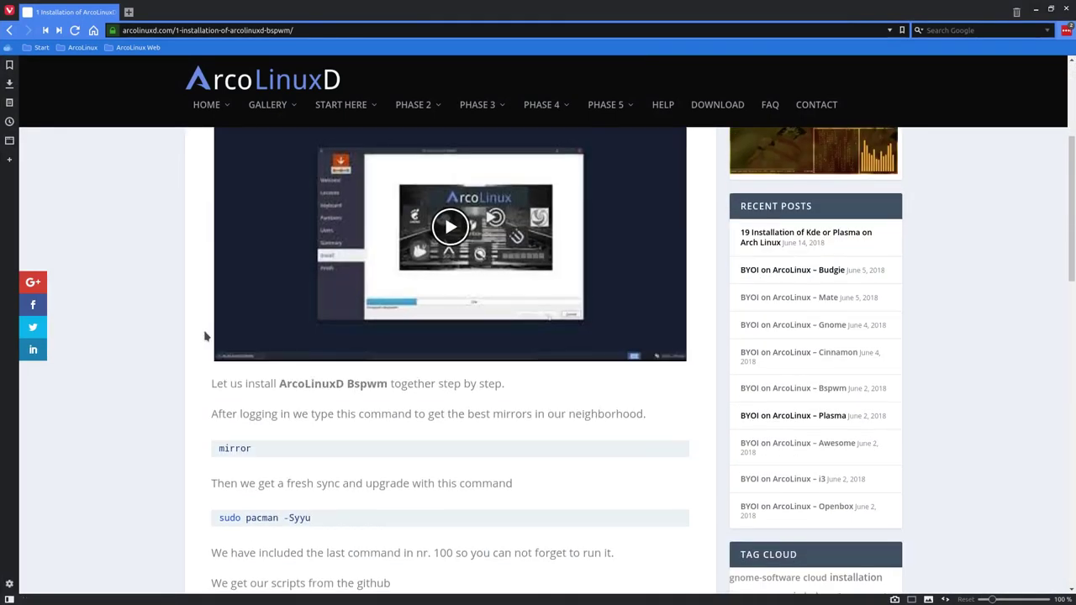
scroll(204, 337, "down", 1)
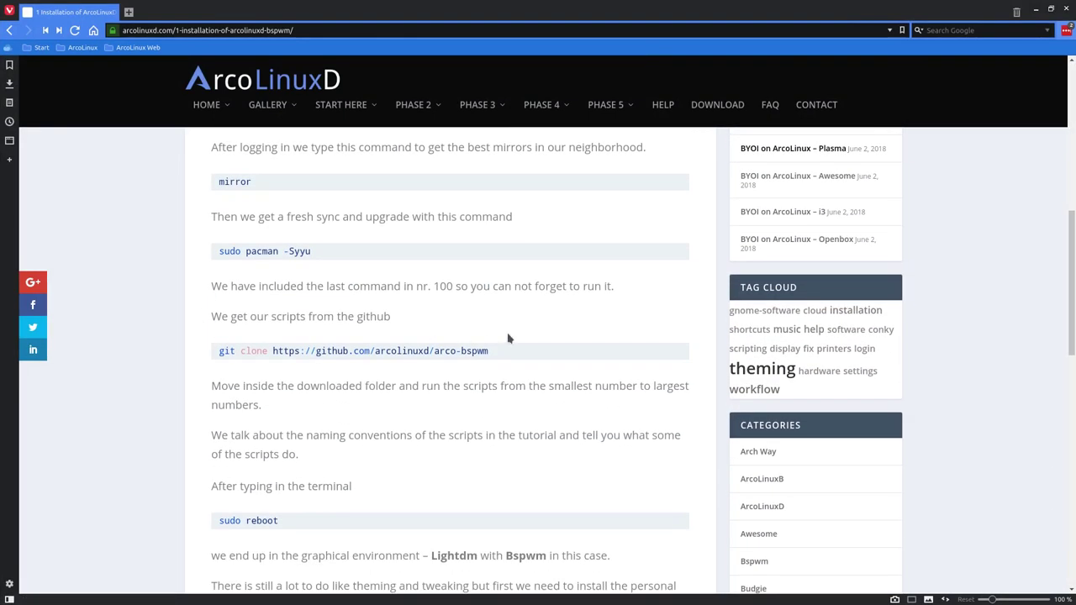
left_click_drag(456, 351, 494, 357)
scroll(496, 362, "up", 7)
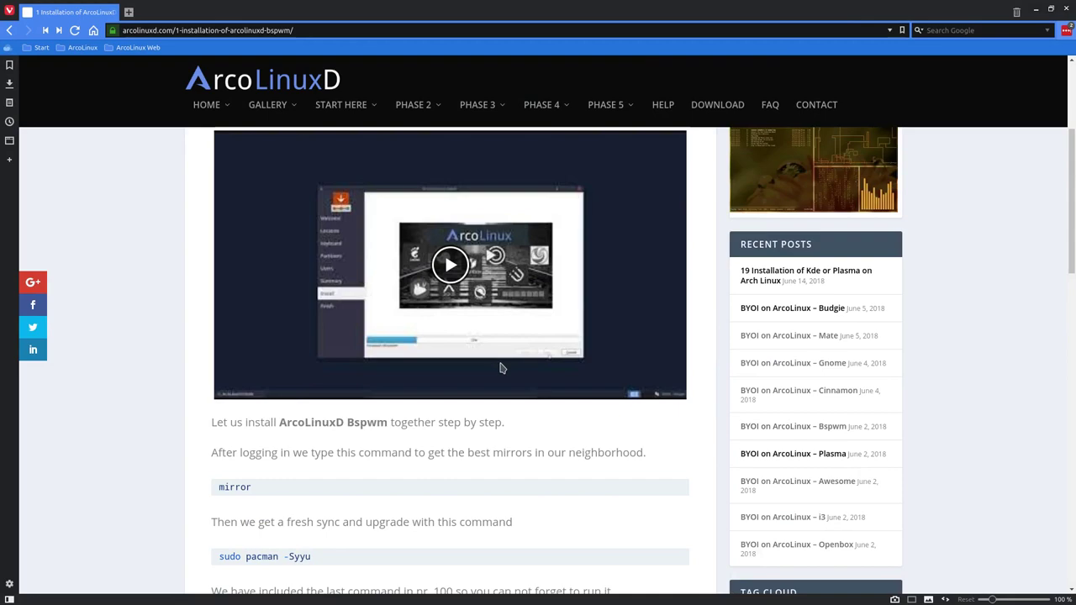
scroll(490, 358, "down", 16)
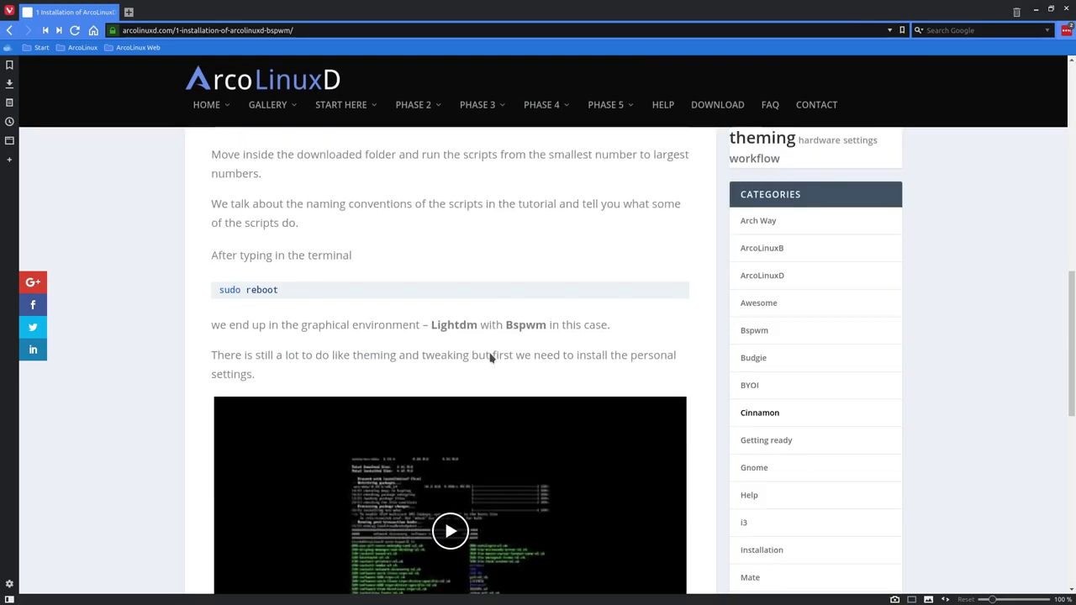
scroll(491, 358, "down", 1)
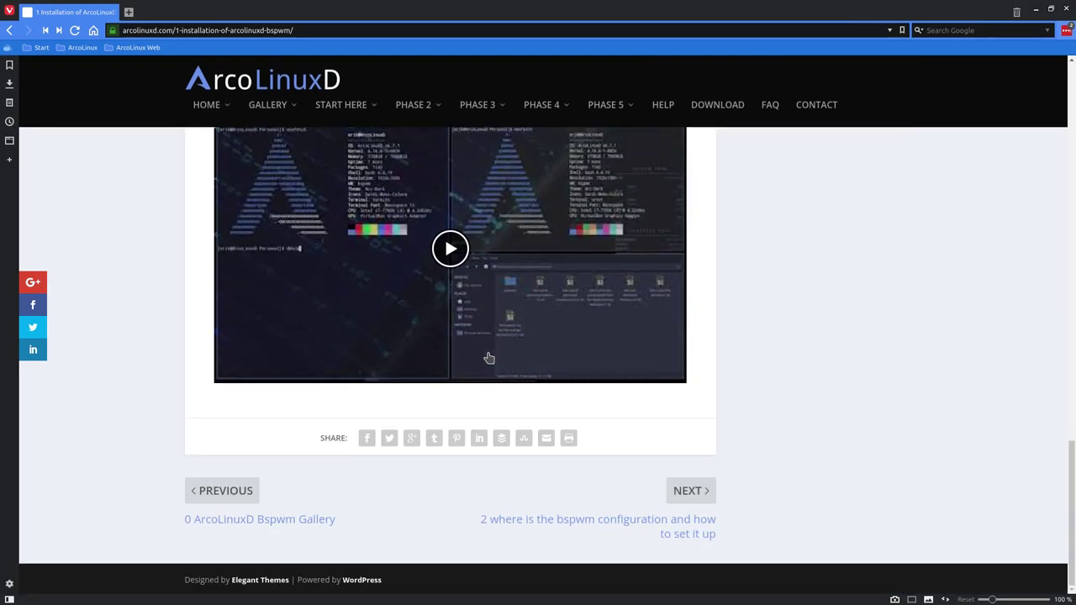
scroll(489, 359, "up", 17)
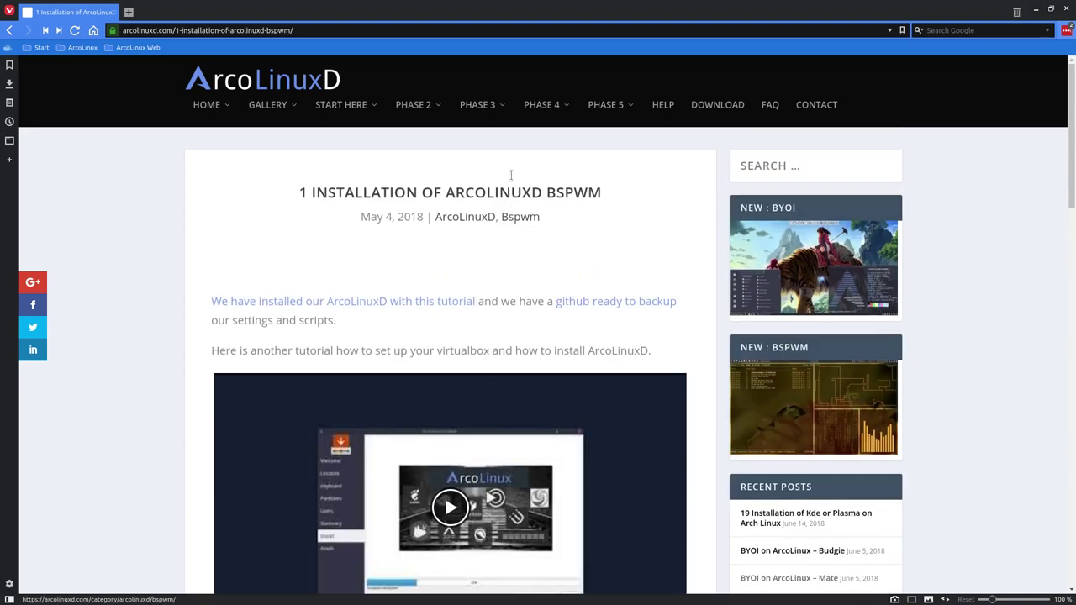
Open PHASE 3 > CINNAMON > Installation of ArcoLinuxD Cinnamon and scroll down to sudo reboot
mouse_move(528, 113)
mouse_move(479, 106)
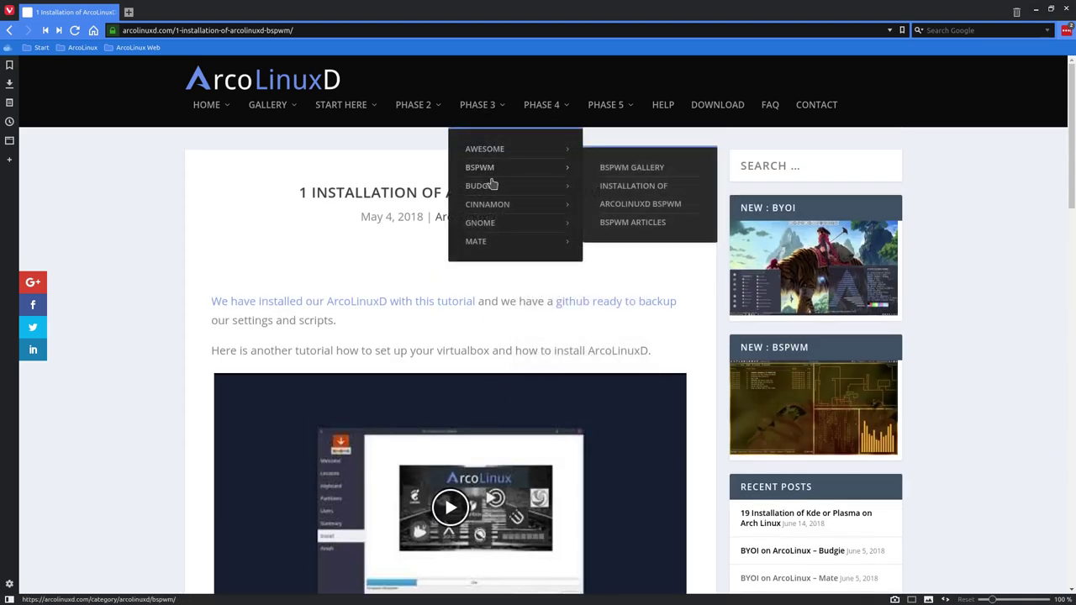
mouse_move(496, 210)
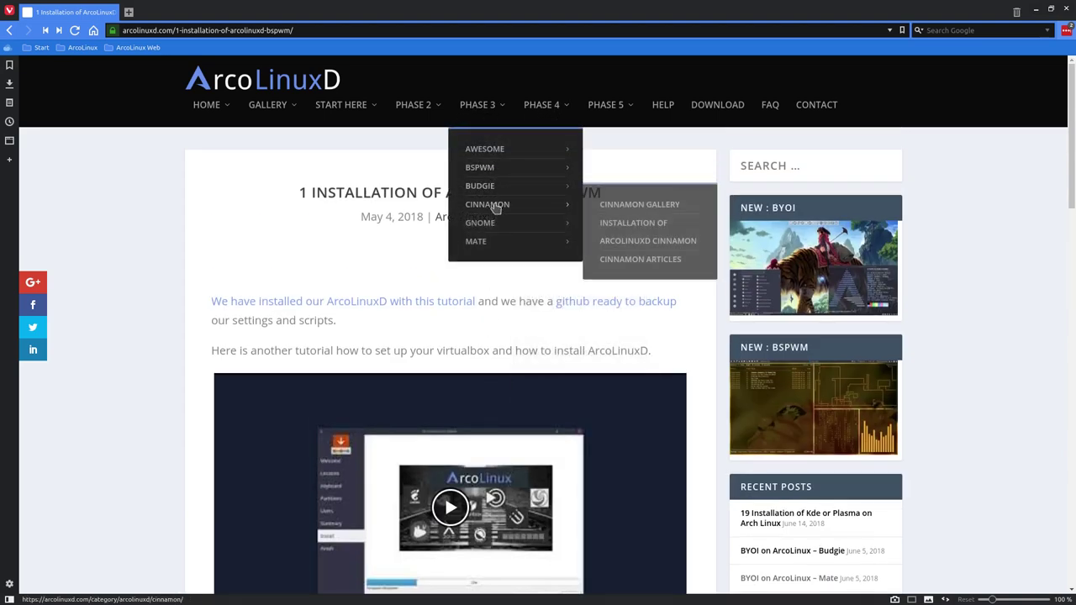
left_click(643, 229)
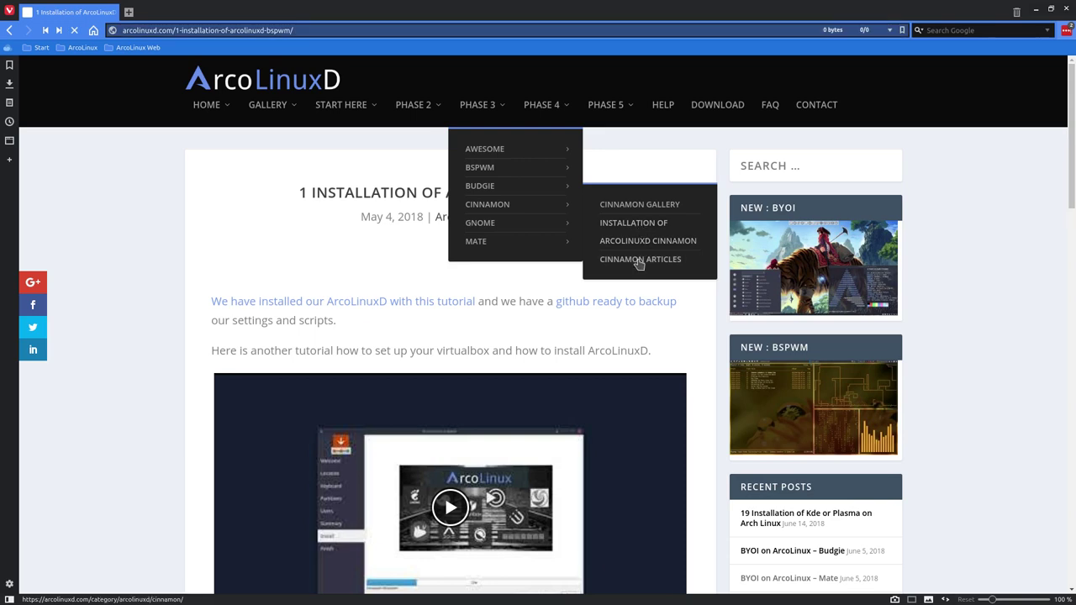
scroll(622, 278, "down", 2)
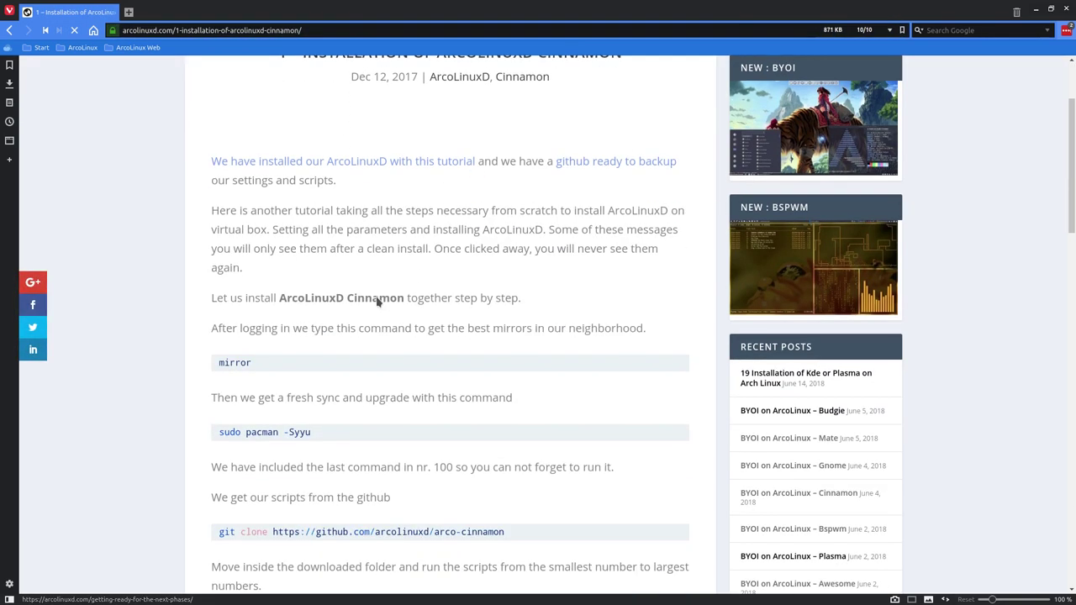
scroll(315, 315, "down", 6)
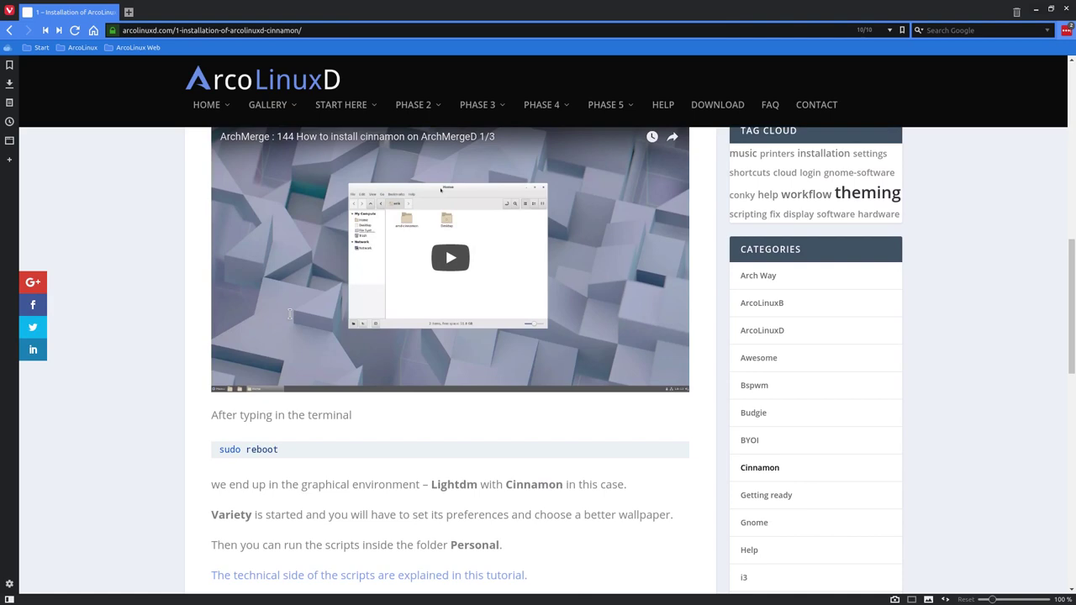